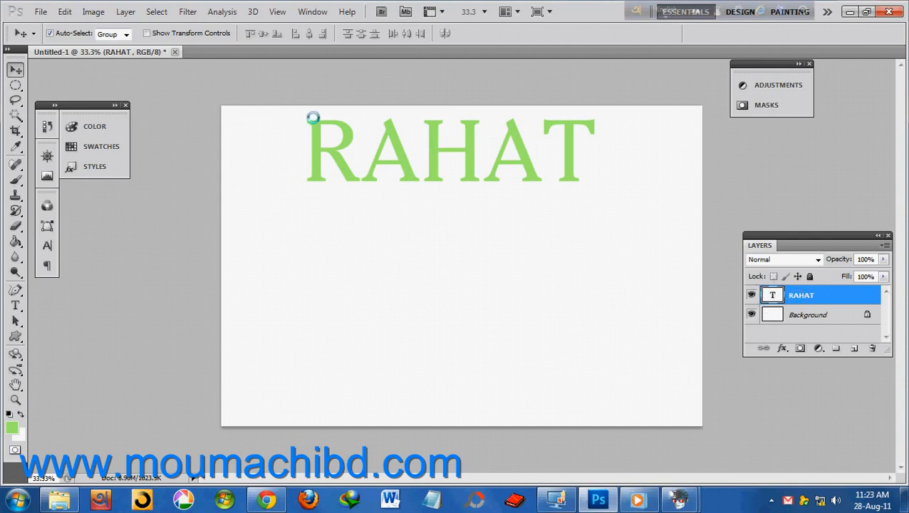
- Open the Blending Options of the green text layer and move the Layer Style dialog clear of the text
left_click(125, 12)
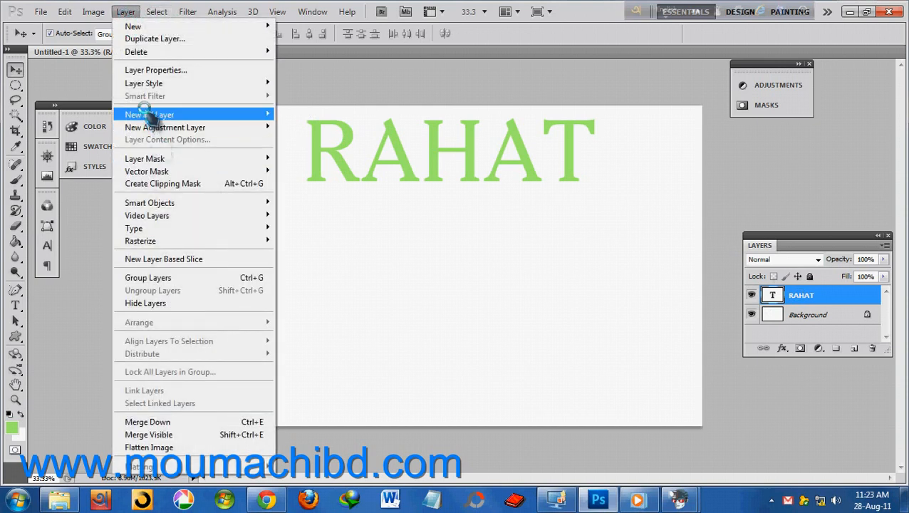
mouse_move(153, 86)
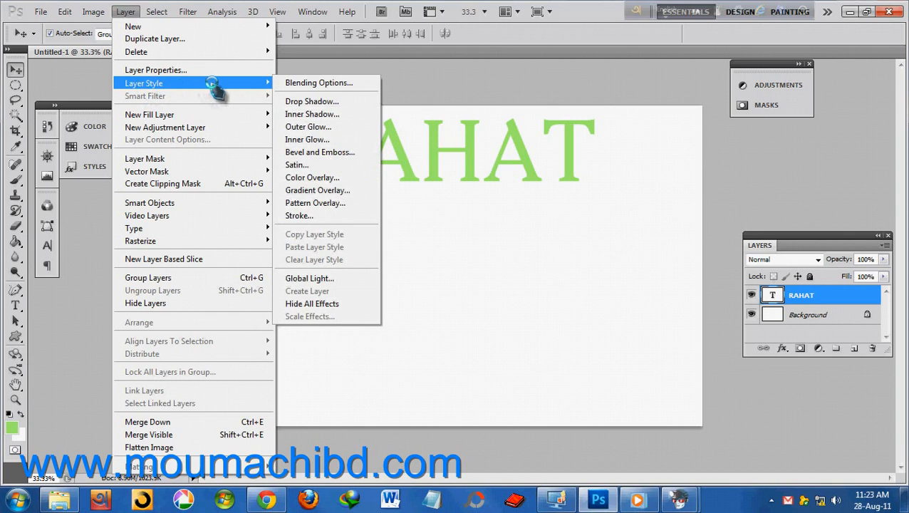
left_click(317, 84)
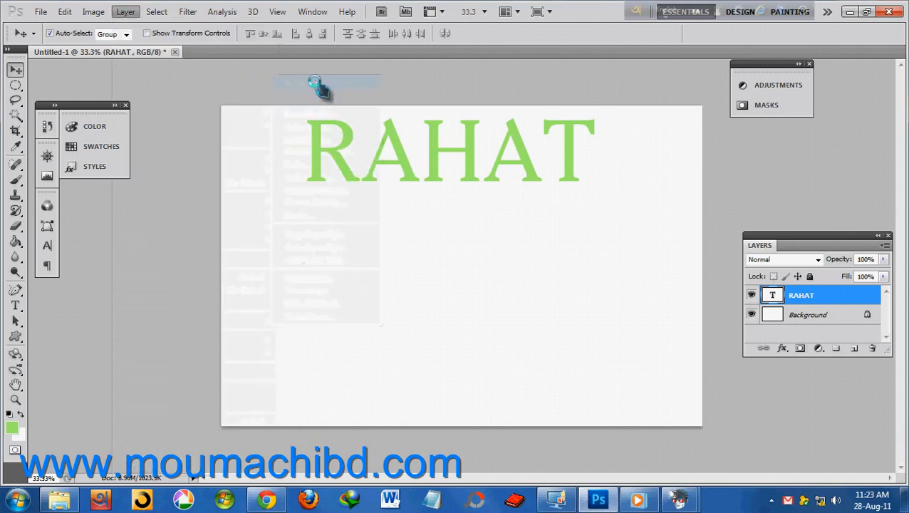
left_click_drag(428, 204, 644, 203)
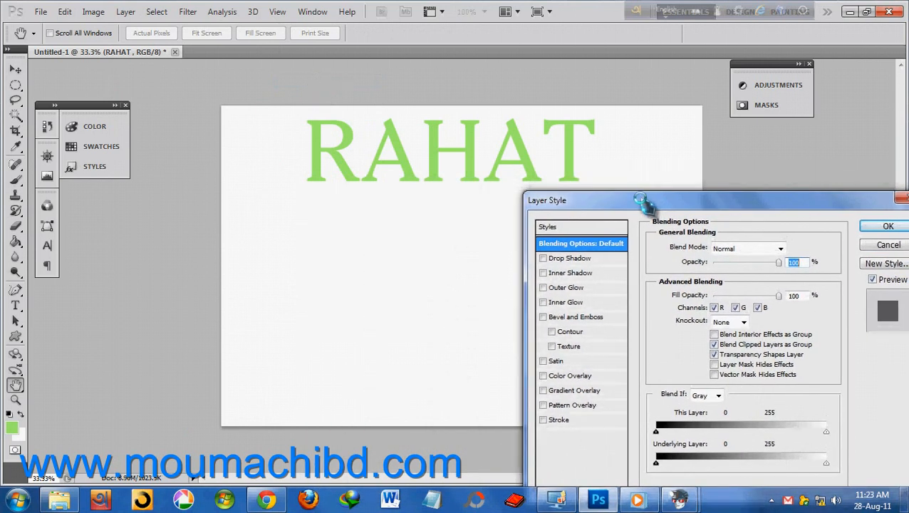
- Try a black Drop Shadow on the text with 31 px distance, 0 px size and 0% noise, and disable it again
left_click(570, 258)
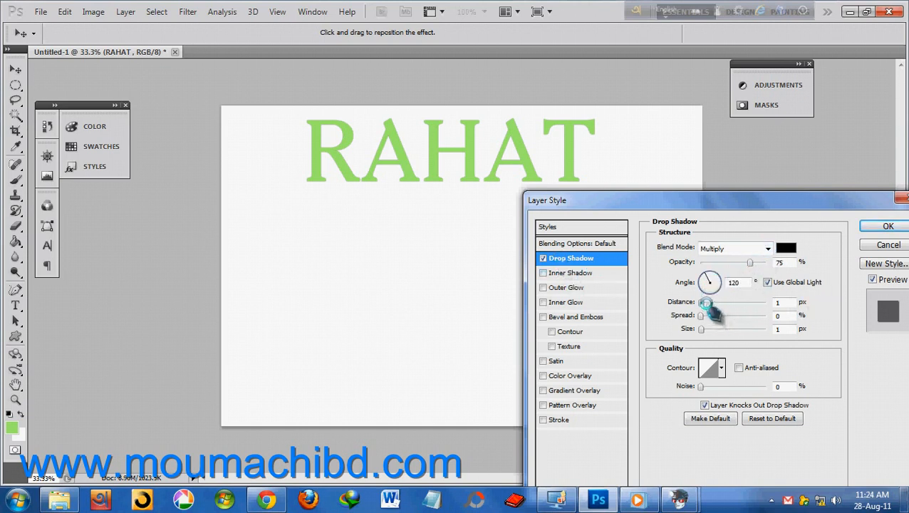
left_click_drag(702, 302, 722, 303)
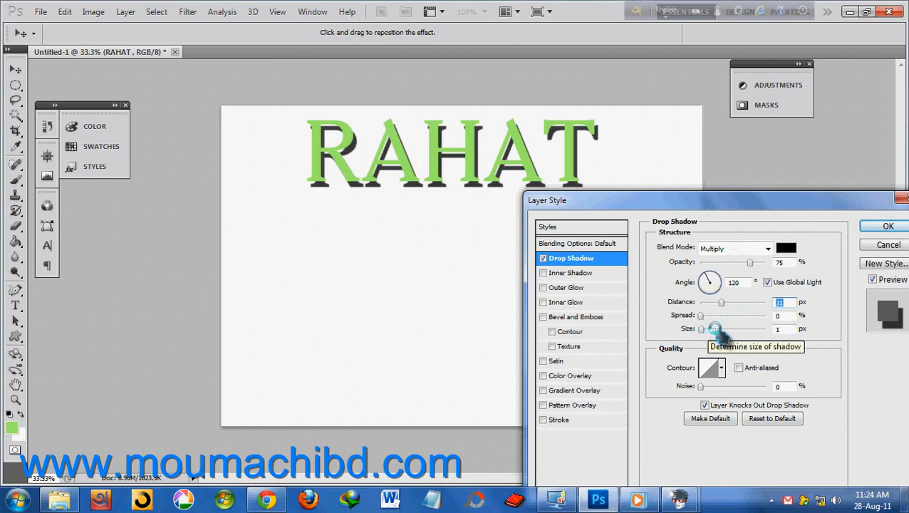
left_click_drag(715, 330, 702, 330)
mouse_move(709, 386)
left_mouse_down()
mouse_move(729, 387)
mouse_move(700, 386)
left_mouse_up()
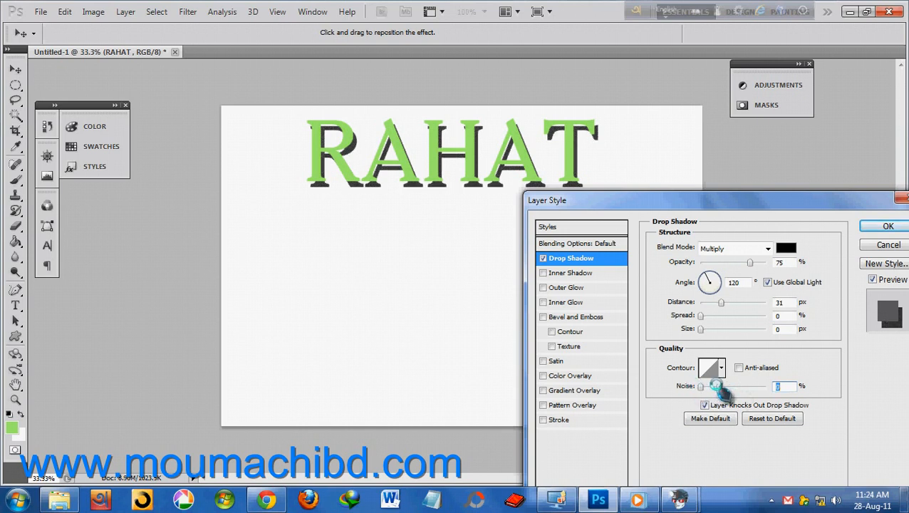
left_click(786, 248)
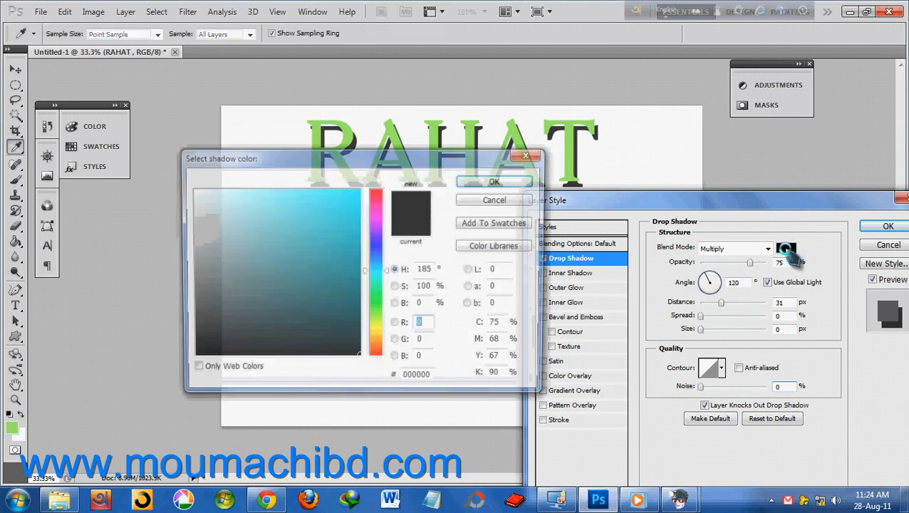
left_click(499, 182)
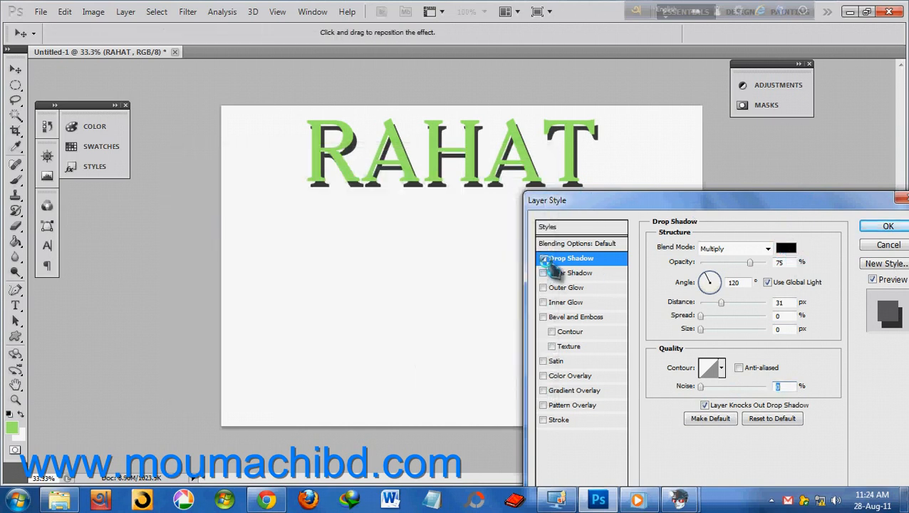
left_click(544, 259)
- Try an Inner Shadow on the text with 20 px distance and 2 px size, and disable it again
left_click(570, 273)
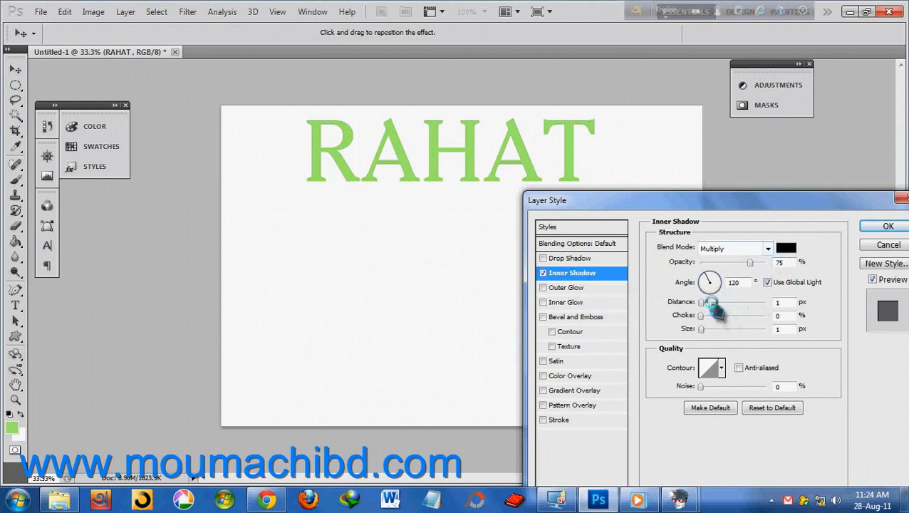
left_click_drag(702, 303, 728, 304)
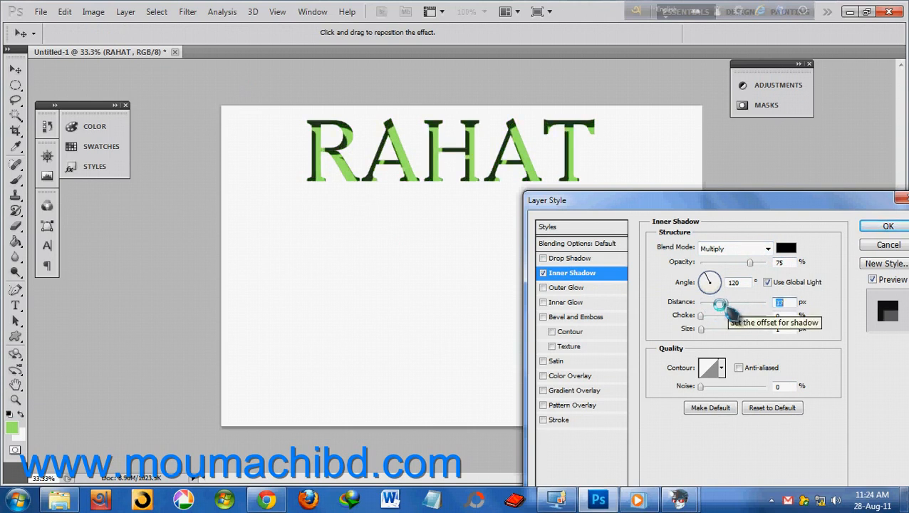
left_click_drag(728, 304, 702, 329)
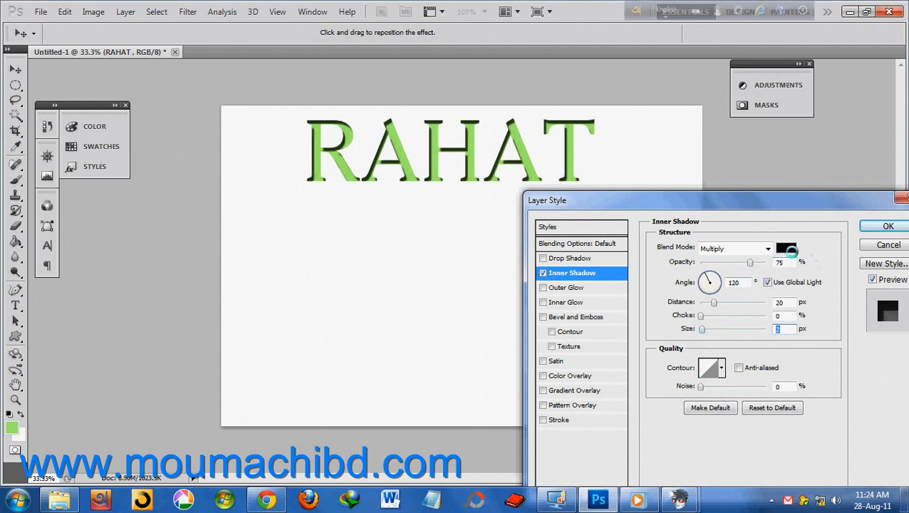
left_click(544, 274)
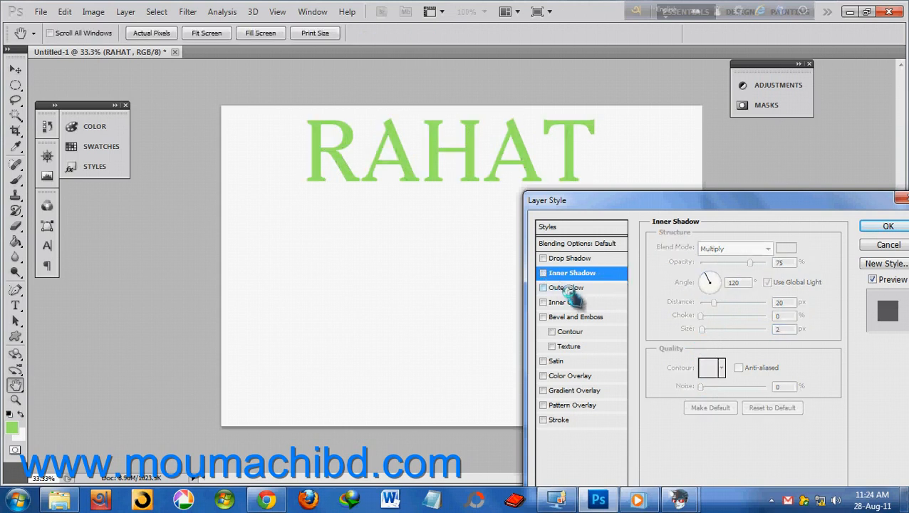
- Enable Outer Glow on the text with color e5dc74 and the Multiply blend mode
left_click(562, 288)
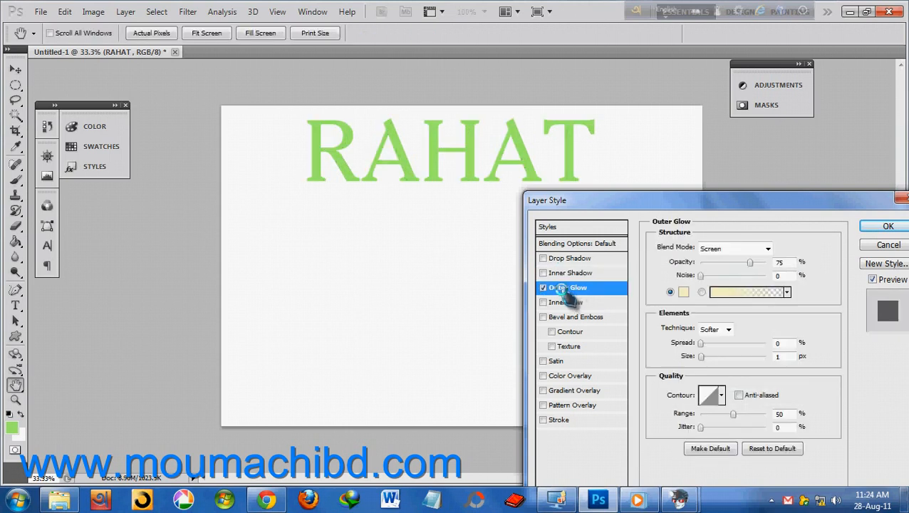
left_click(684, 291)
left_click_drag(251, 203, 274, 206)
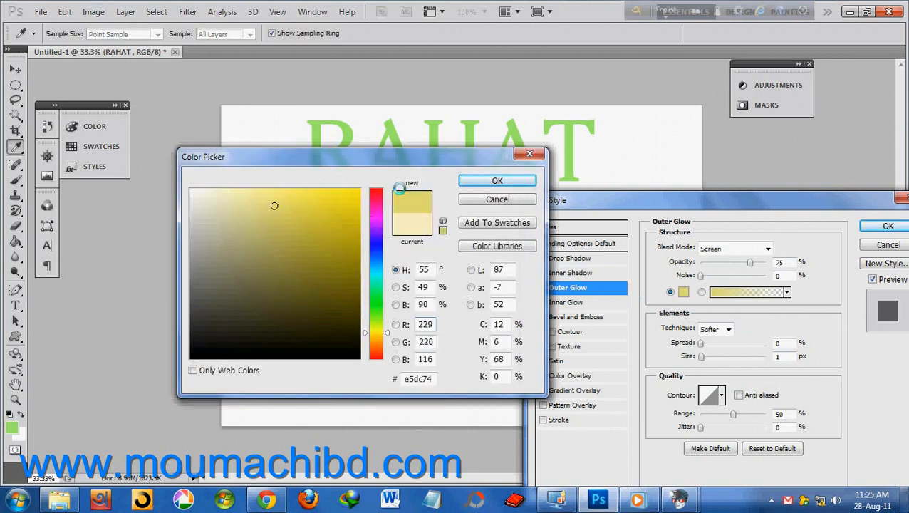
left_click(474, 181)
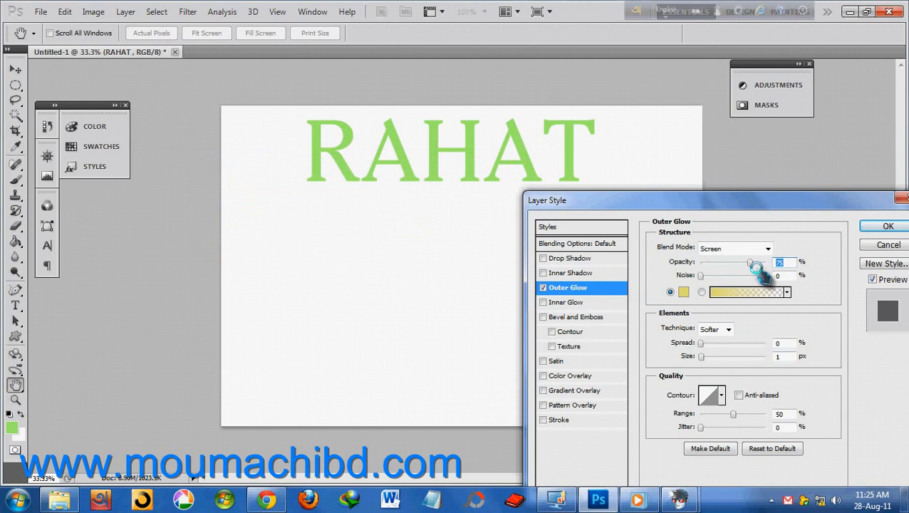
left_click(720, 250)
left_click(734, 51)
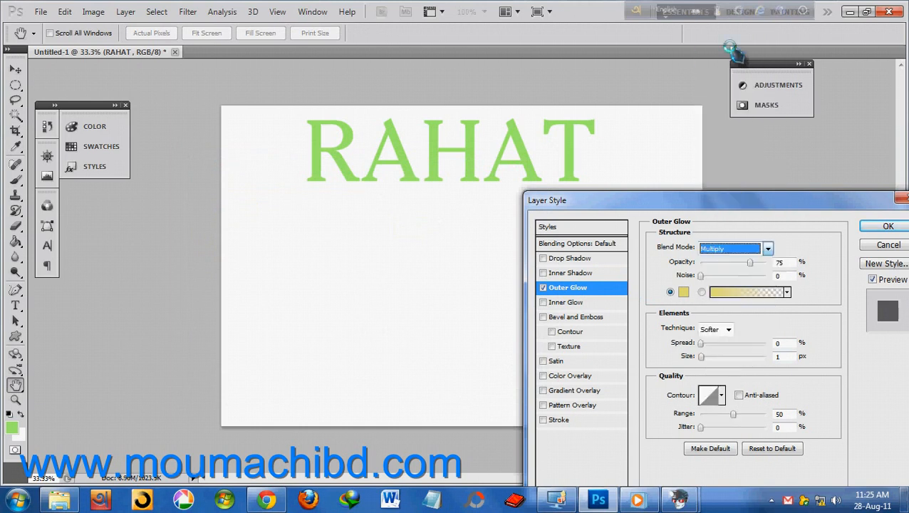
- Try the Outer Glow in blue with 34% spread and 18 px size, and disable the effect again
left_click_drag(711, 344, 723, 344)
left_click(681, 292)
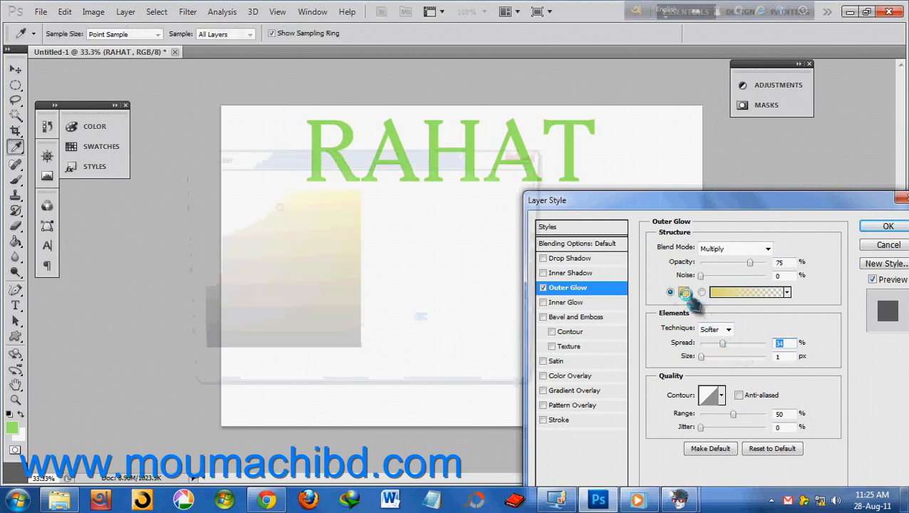
left_click(377, 254)
left_click(284, 201)
left_click(508, 183)
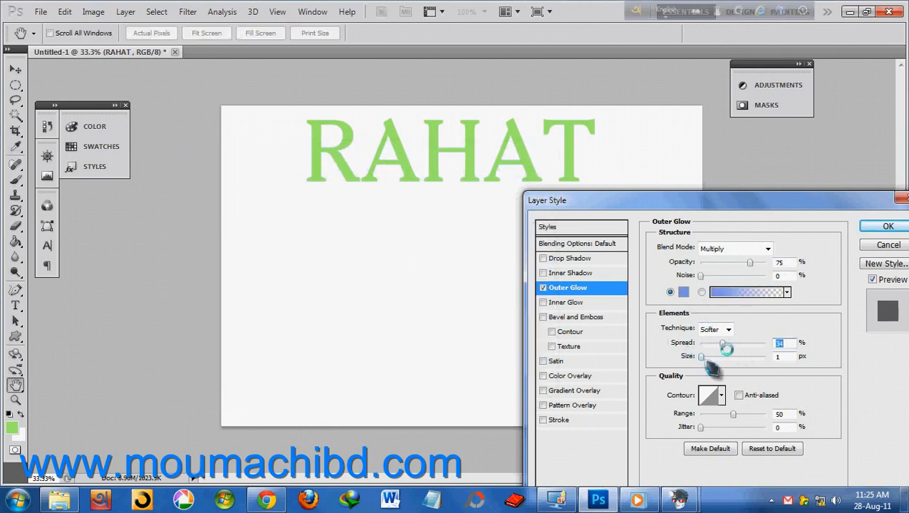
left_click(714, 357)
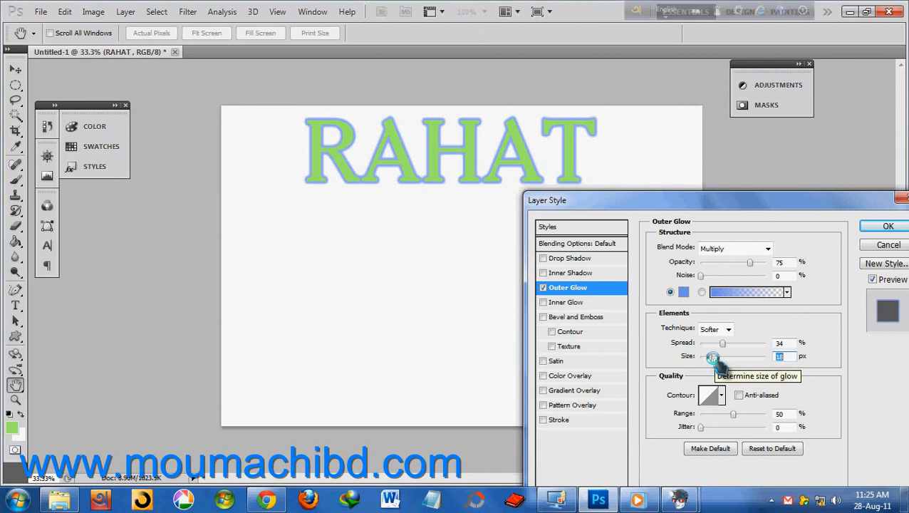
left_click(543, 287)
- Enable Inner Glow on the text and set its glow color to blue 3e60de
left_click(560, 304)
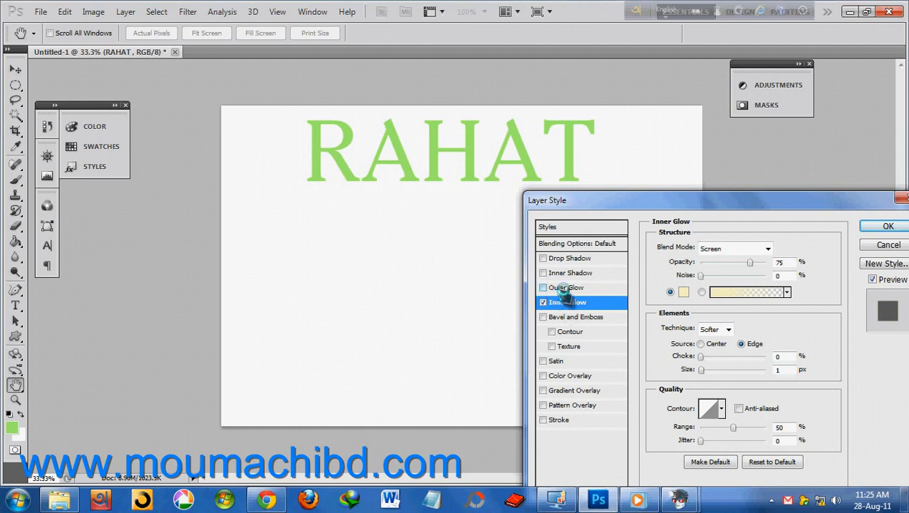
left_click(683, 291)
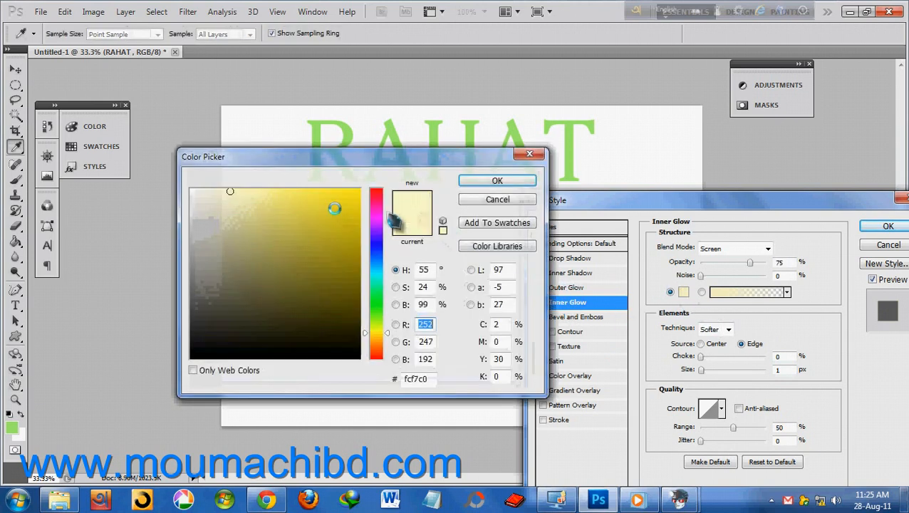
left_click(369, 251)
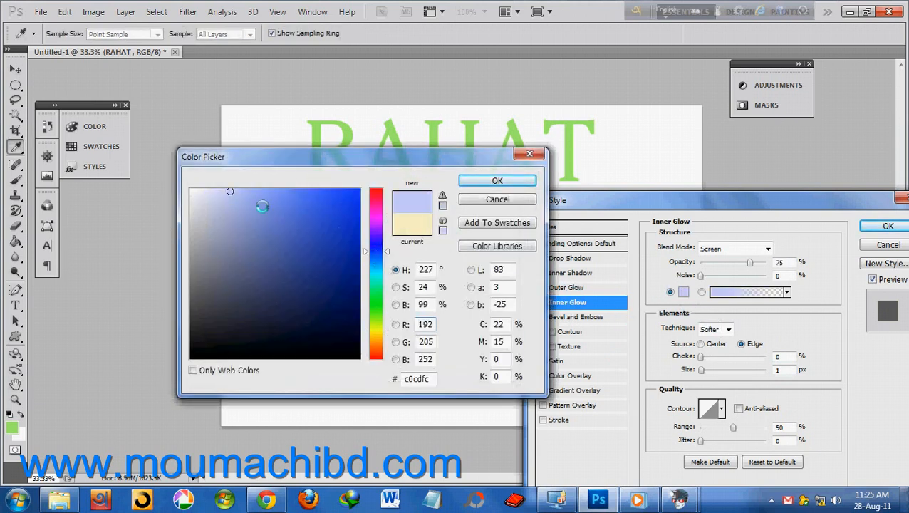
left_click(252, 202)
left_click(311, 209)
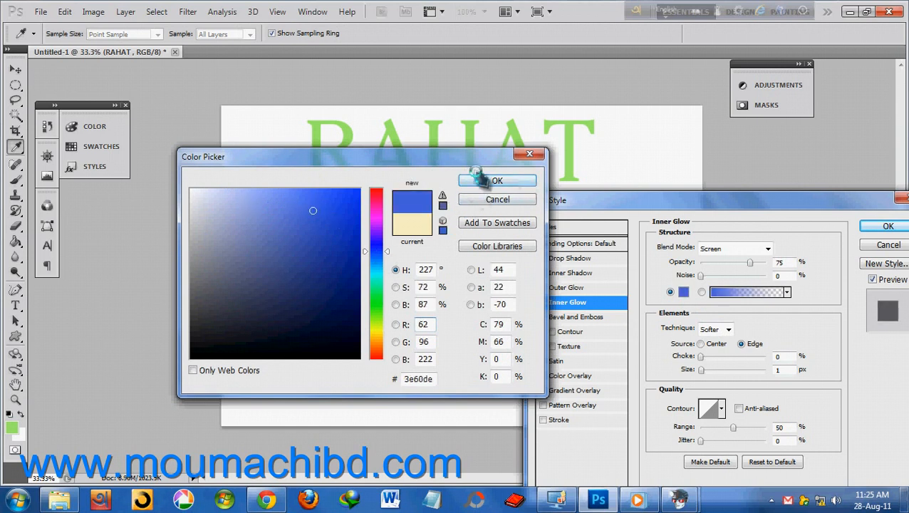
left_click(497, 181)
- Try the Center source for the Inner Glow, return it to Edge and set the size to 5 px
mouse_move(701, 370)
left_mouse_down()
mouse_move(724, 378)
mouse_move(702, 370)
left_mouse_up()
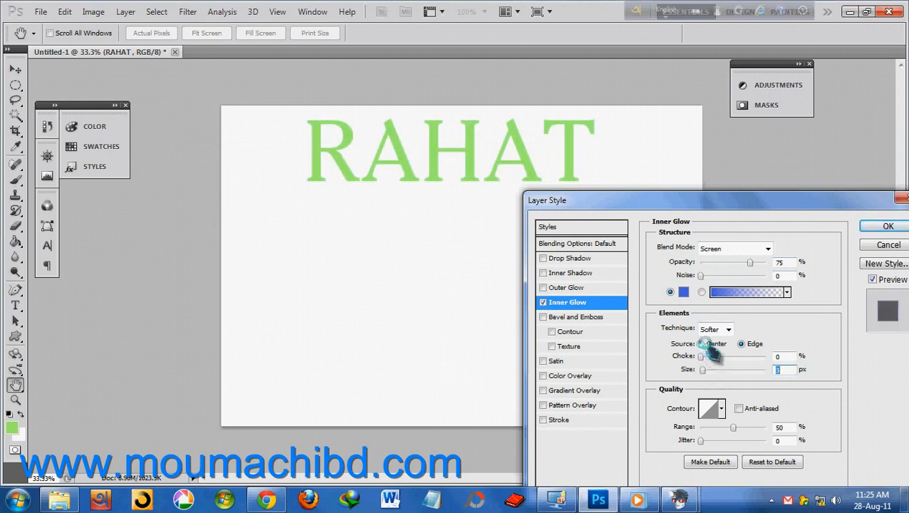
left_click(701, 344)
mouse_move(703, 370)
left_mouse_down()
mouse_move(719, 371)
mouse_move(704, 370)
left_mouse_up()
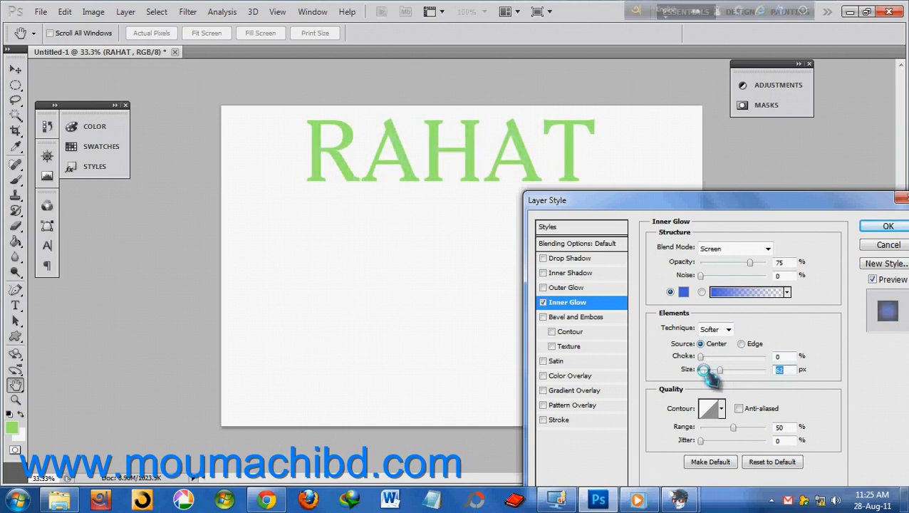
left_click(740, 344)
- Try the Precise technique for the Inner Glow, restore Softer with 6% noise, and disable the effect
left_click(727, 330)
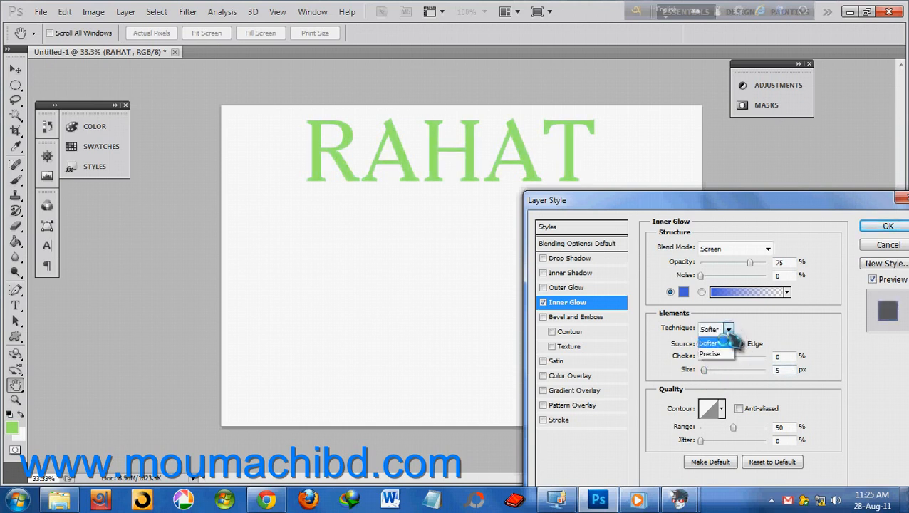
left_click(716, 355)
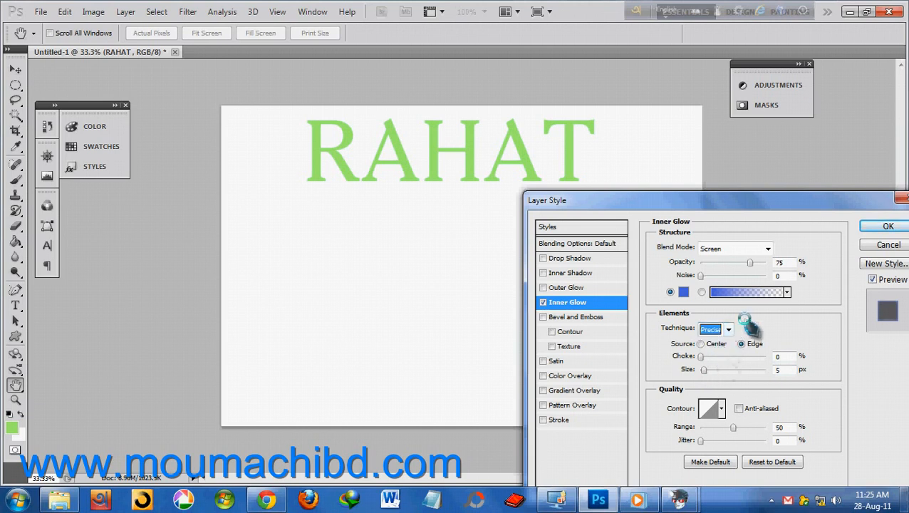
left_click(726, 329)
left_click(714, 342)
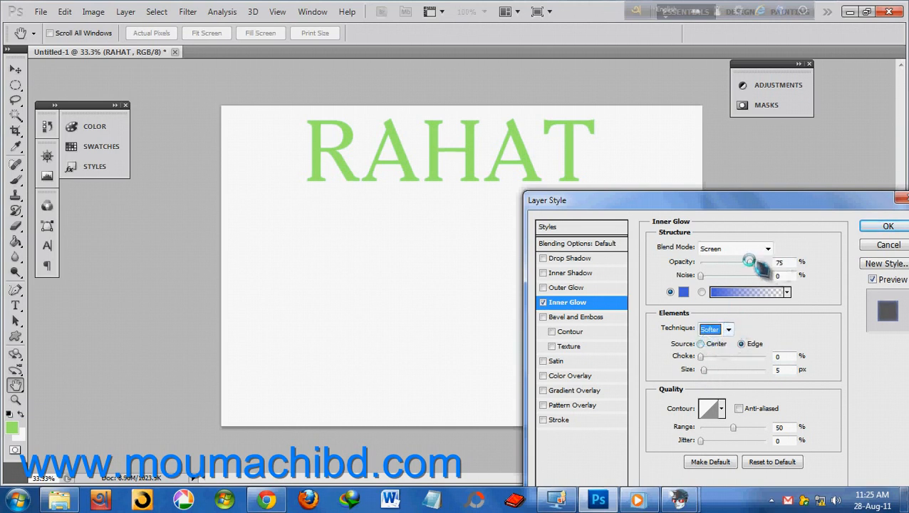
left_click_drag(711, 276, 705, 276)
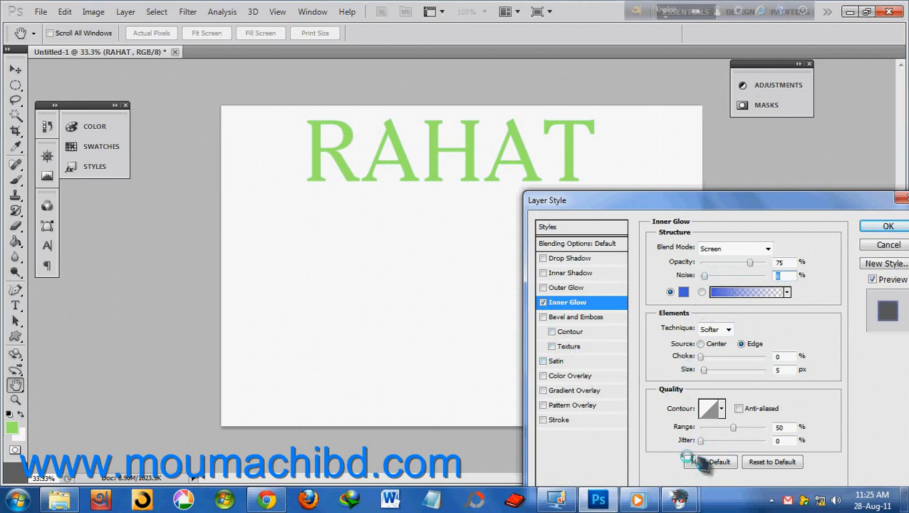
left_click(544, 302)
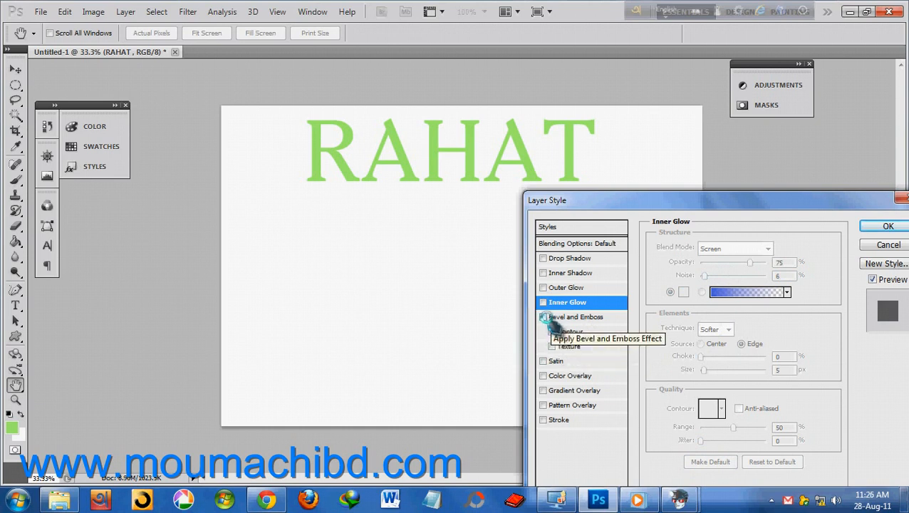
- Enable the Texture option of Bevel and Emboss on the text and choose the Amoeba pattern
left_click(551, 346)
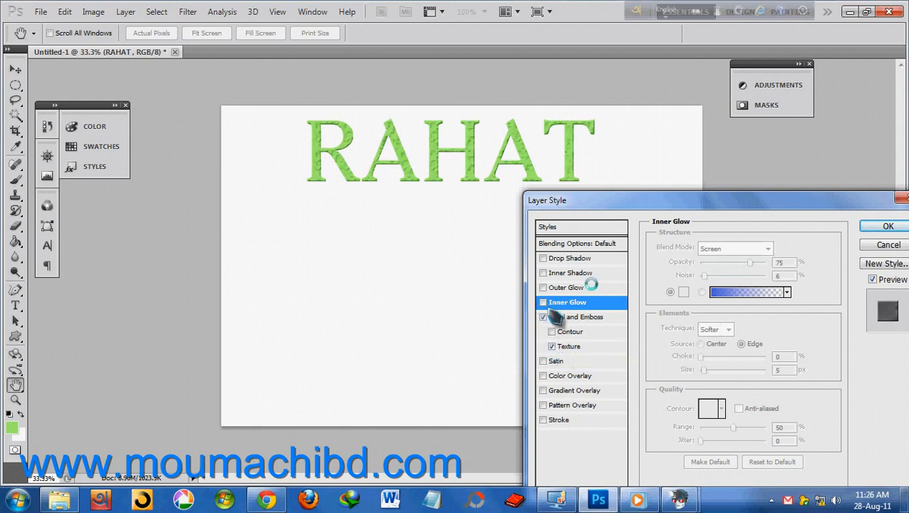
left_click(570, 346)
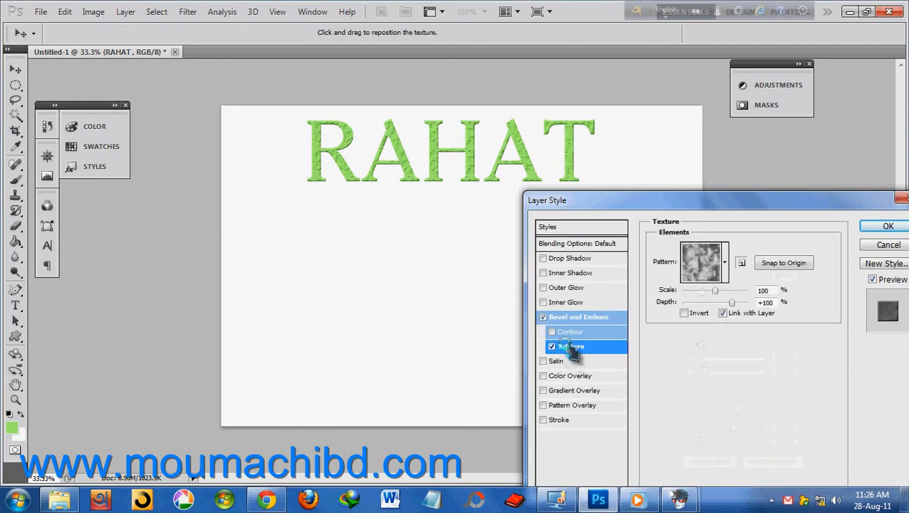
left_click(725, 262)
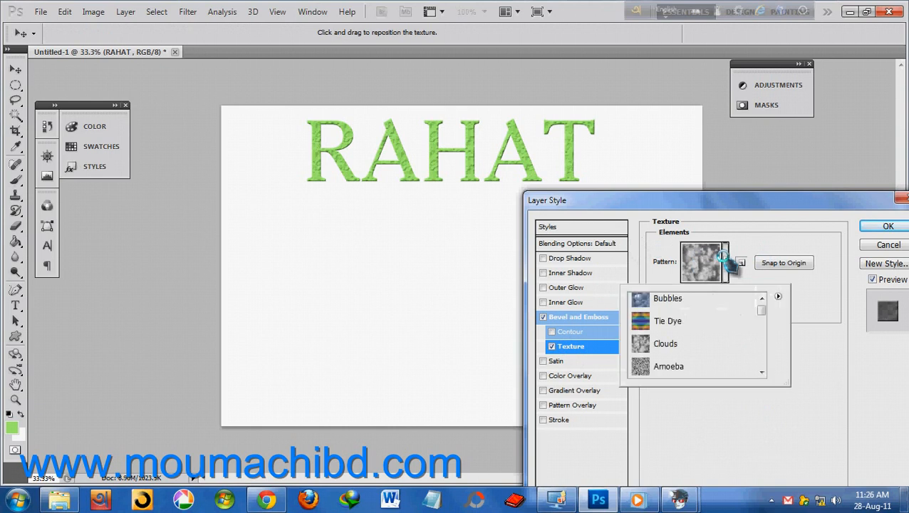
left_click(662, 344)
left_click(670, 366)
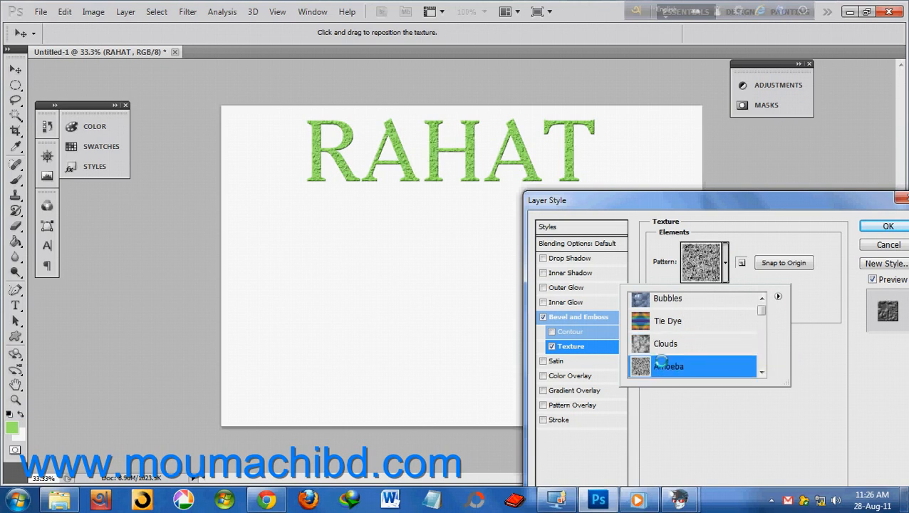
- Try the Burlap, Canvas, Concrete and Frozen Rain patterns for the bevel texture, and settle on Frosted Glass
left_click_drag(763, 309, 762, 325)
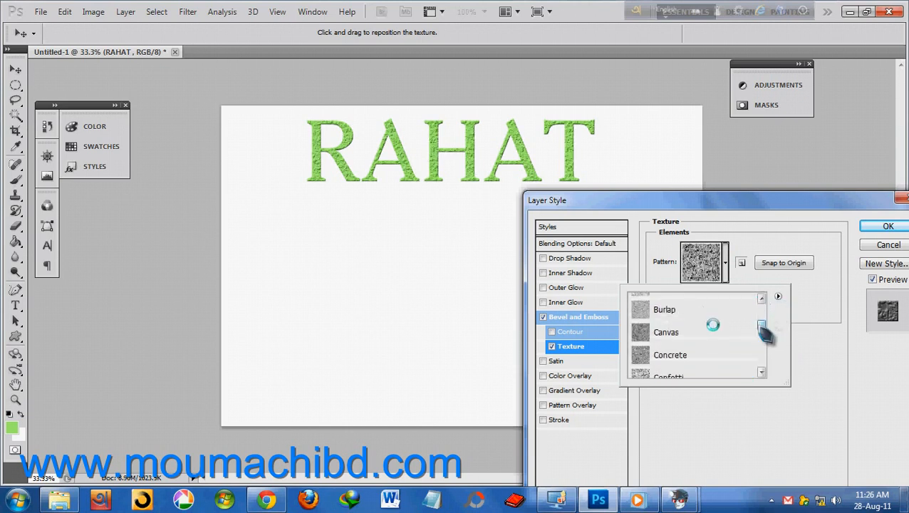
left_click(665, 312)
left_click(665, 334)
left_click(666, 356)
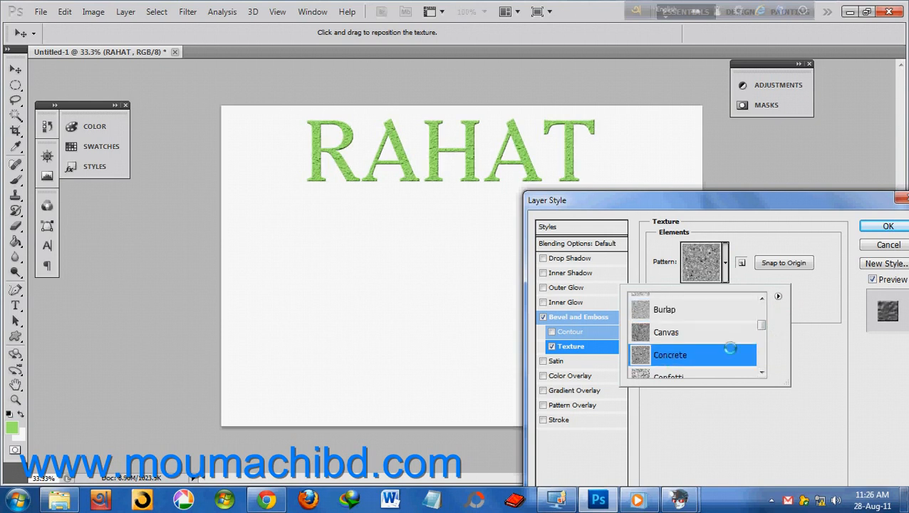
left_click_drag(762, 326, 764, 346)
left_click(684, 348)
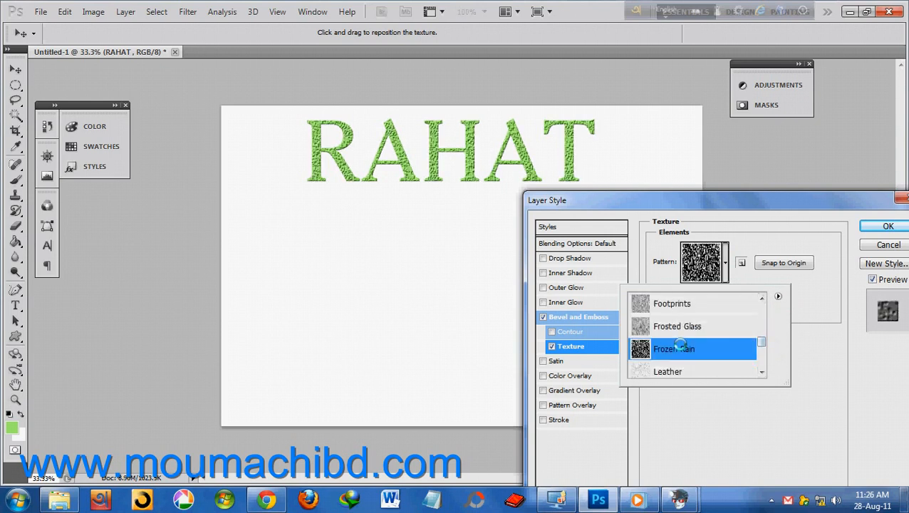
left_click(680, 327)
left_click(777, 300)
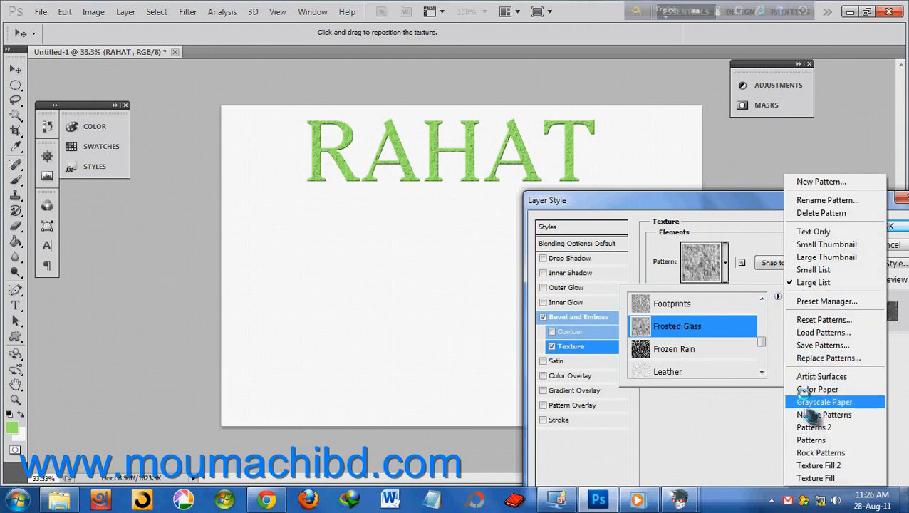
left_click(763, 318)
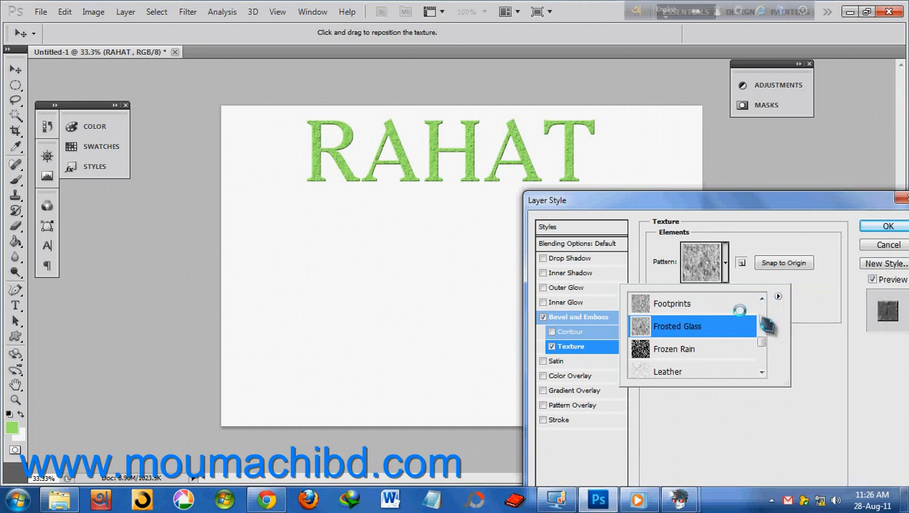
- Replace the Texture option of Bevel and Emboss with Contour, view its settings, and disable Bevel and Emboss
left_click(552, 332)
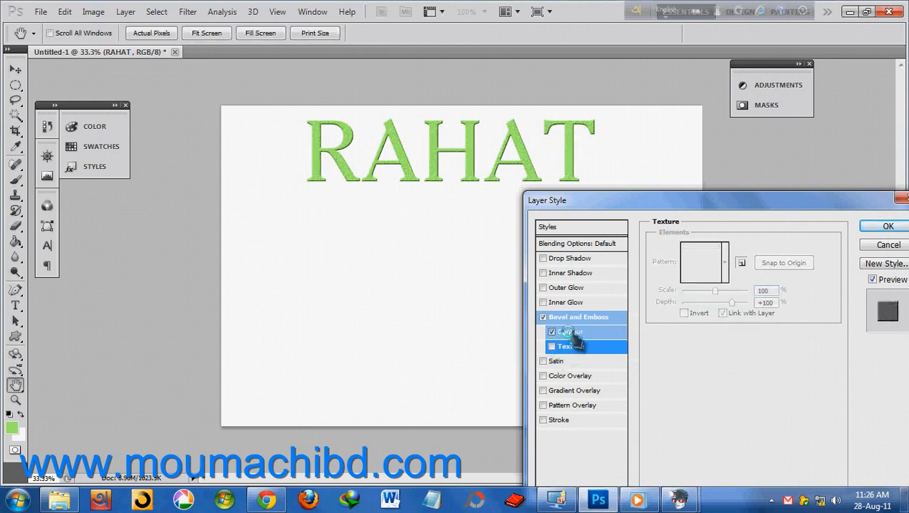
left_click(570, 331)
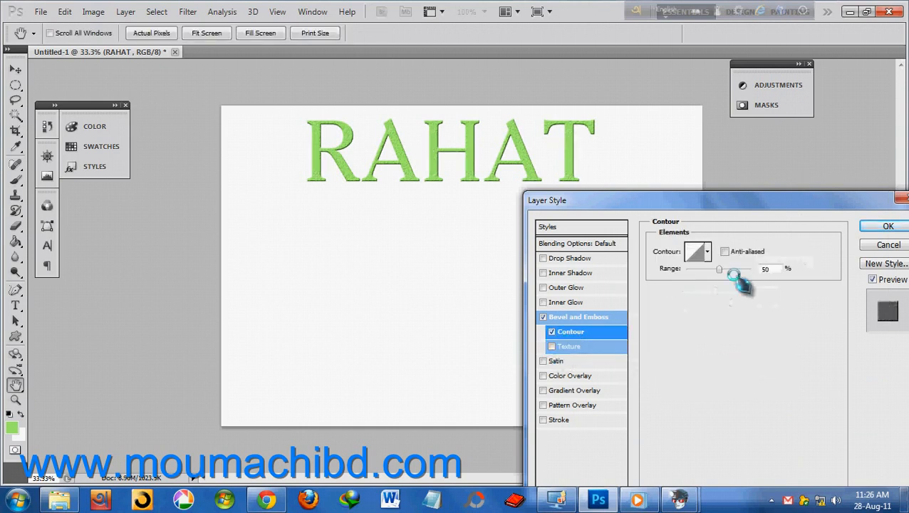
left_click(543, 316)
- Enable Satin on the text, with opacity 5% and distance 44 px
left_click(558, 361)
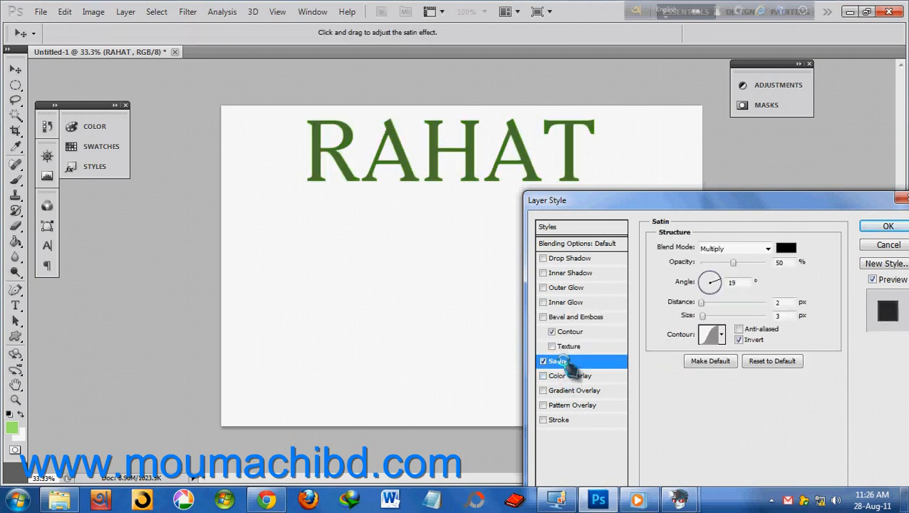
left_click(718, 264)
left_click_drag(713, 277, 706, 268)
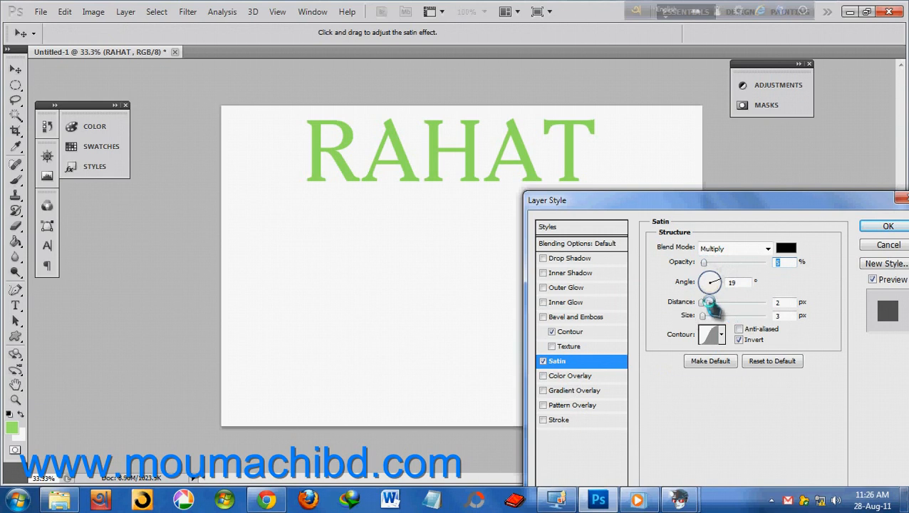
left_click_drag(728, 304, 729, 304)
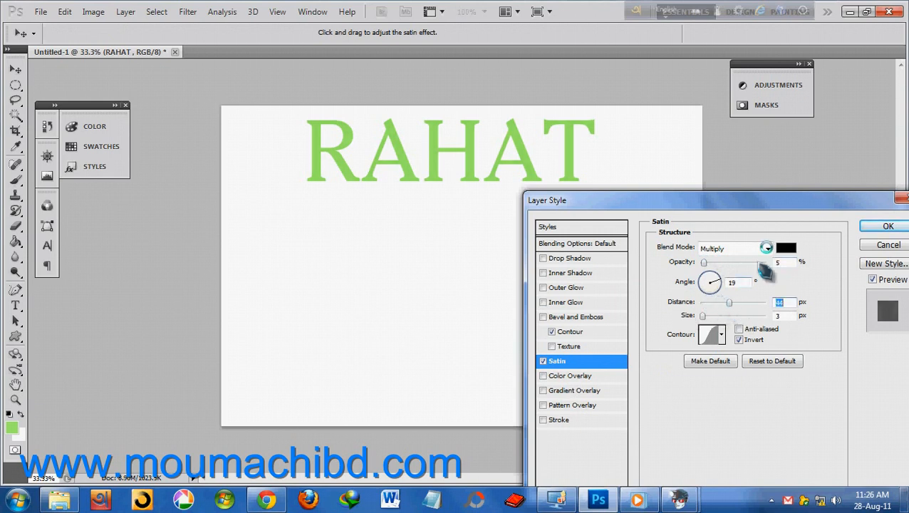
- Set the satin color to light blue 61d8e2
left_click(786, 248)
left_click(304, 240)
left_click(288, 206)
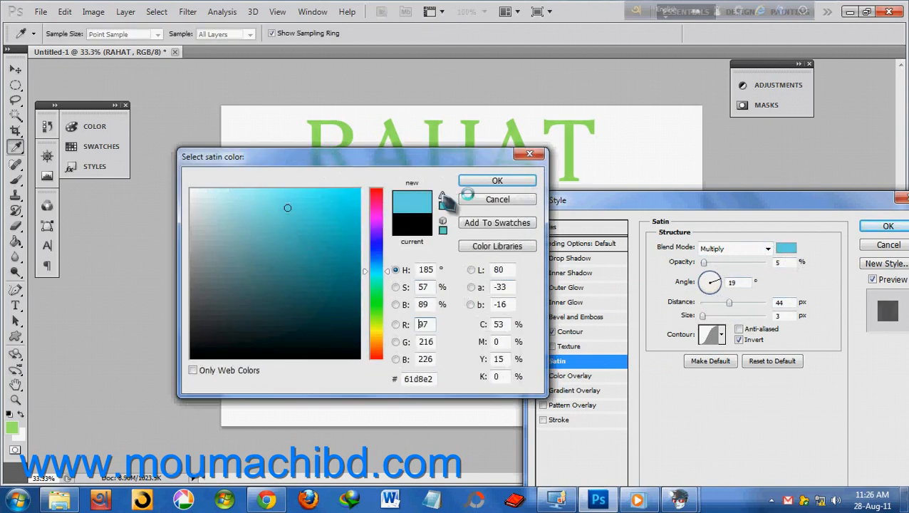
left_click(482, 181)
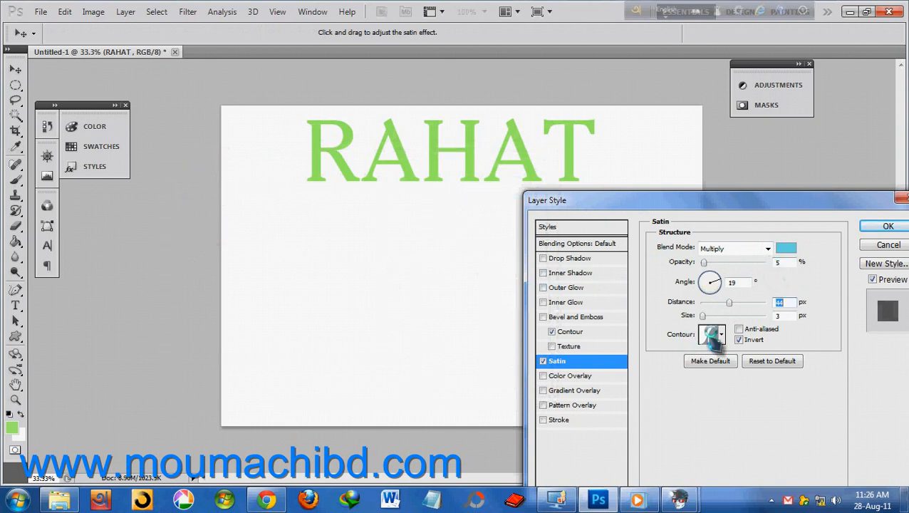
- Set the Satin blend mode to Normal, with opacity 35%, distance 40 px and size 62 px
left_click(725, 304)
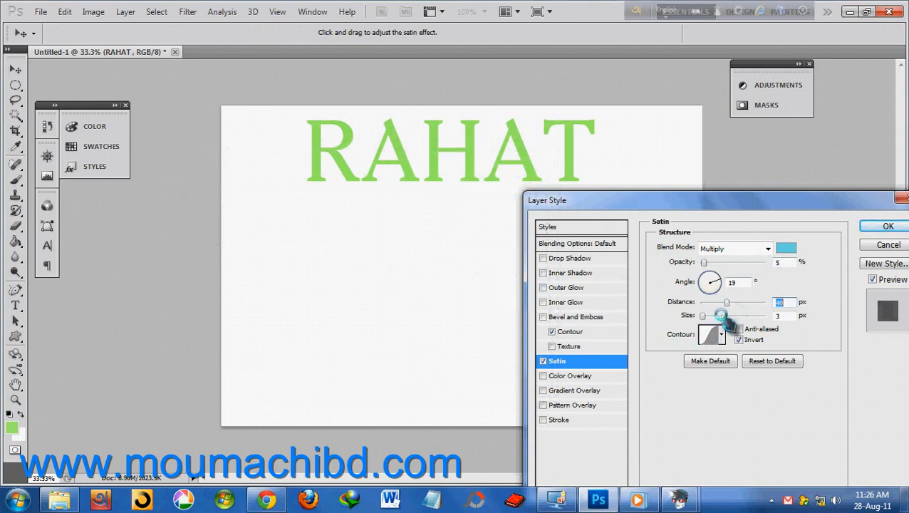
left_click_drag(721, 316, 711, 316)
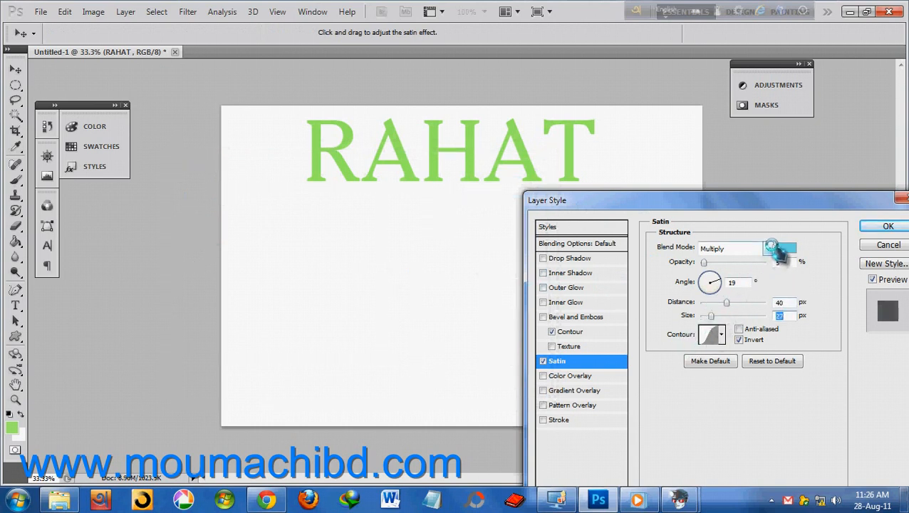
left_click(769, 248)
left_click(755, 7)
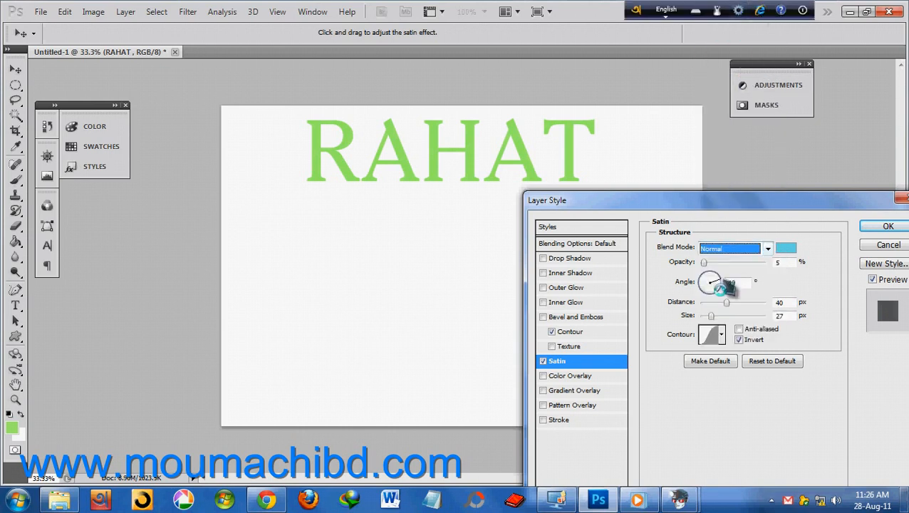
left_click(719, 316)
left_click_drag(716, 262, 726, 287)
- Change the satin color to medium blue 5286cc
left_click(785, 248)
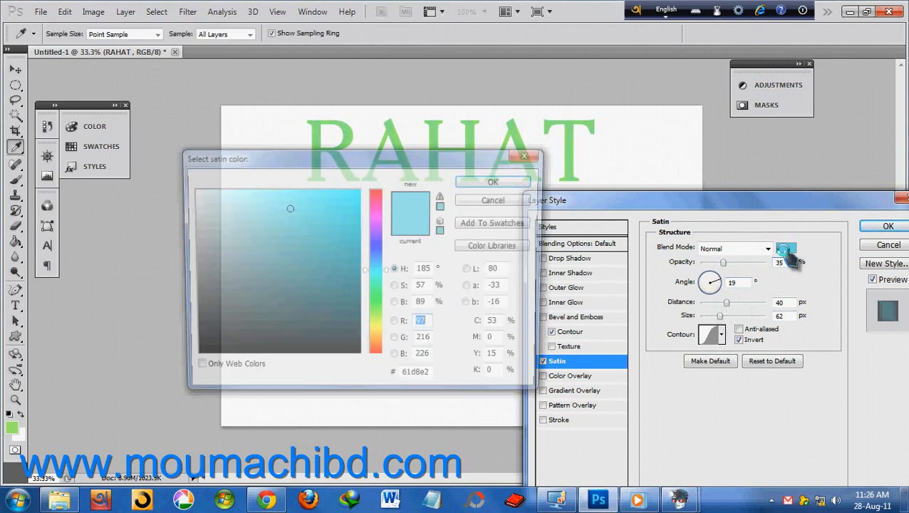
left_click_drag(377, 263, 375, 251)
left_click(295, 221)
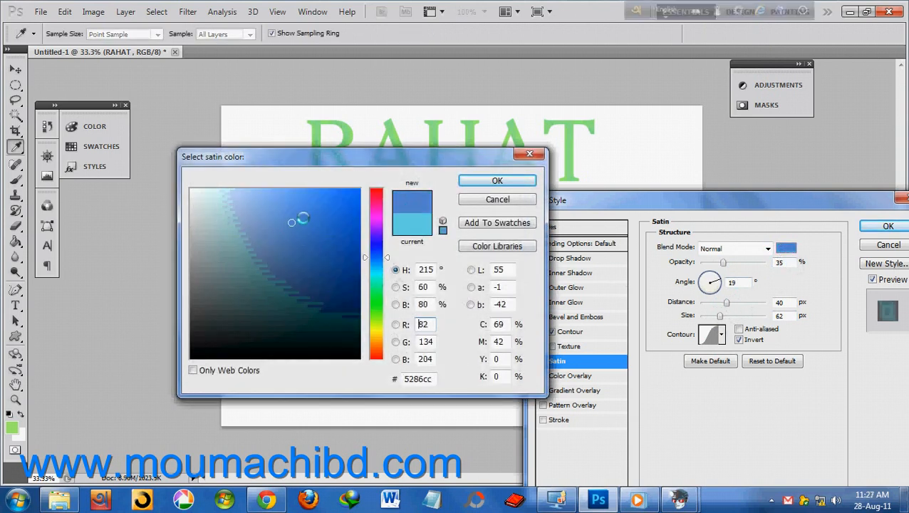
left_click(498, 181)
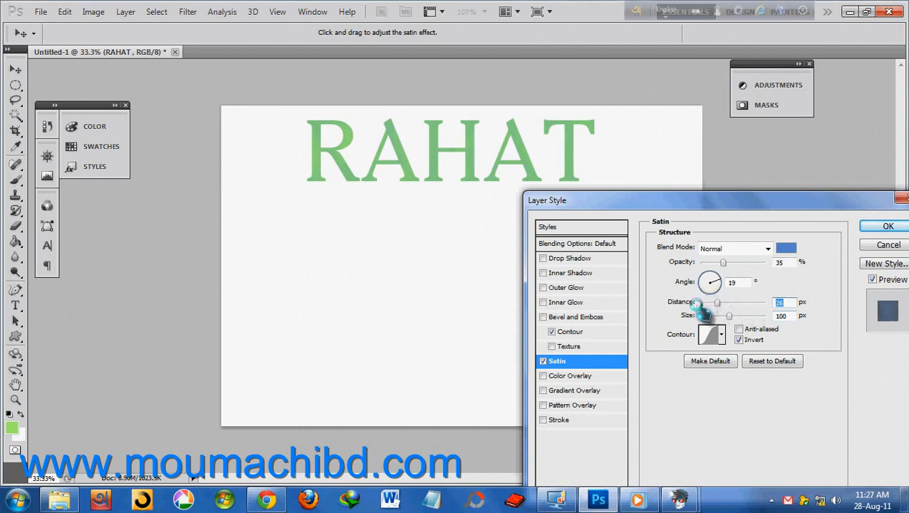
- Set the Satin distance to 47 px and size to 43 px, and disable the Satin and Contour options
left_click_drag(701, 303, 734, 304)
left_click(710, 316)
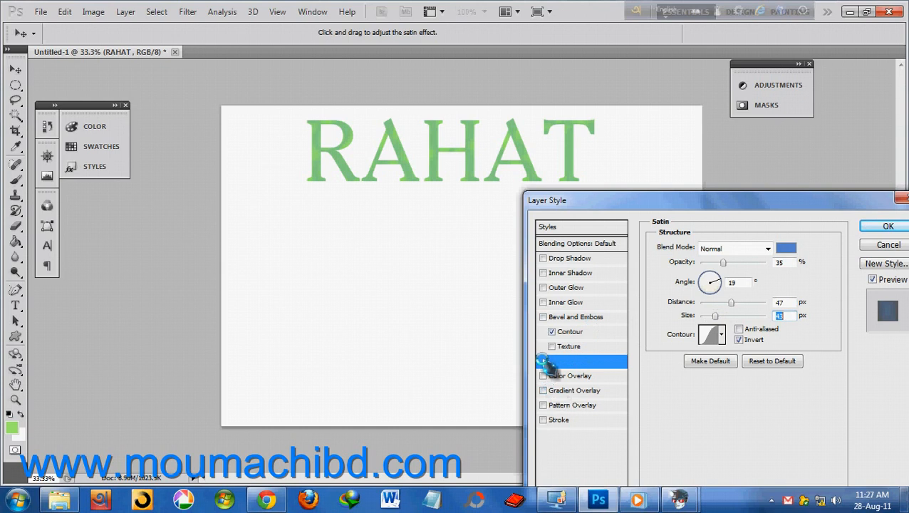
left_click(543, 361)
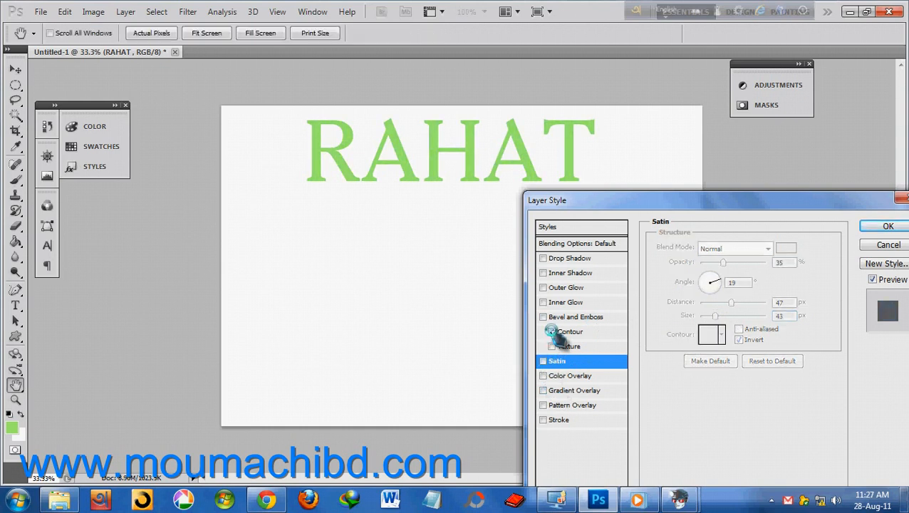
- Try a Color Overlay on the text with navy 151f42 and green 85b73e, discard the color change and disable the effect
left_click(563, 376)
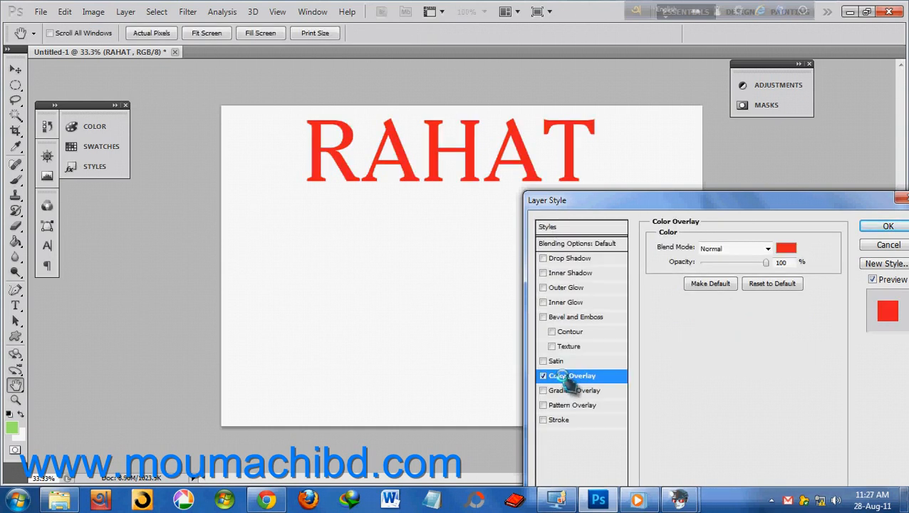
left_click(787, 248)
left_click_drag(294, 230, 306, 313)
left_click_drag(371, 259, 373, 251)
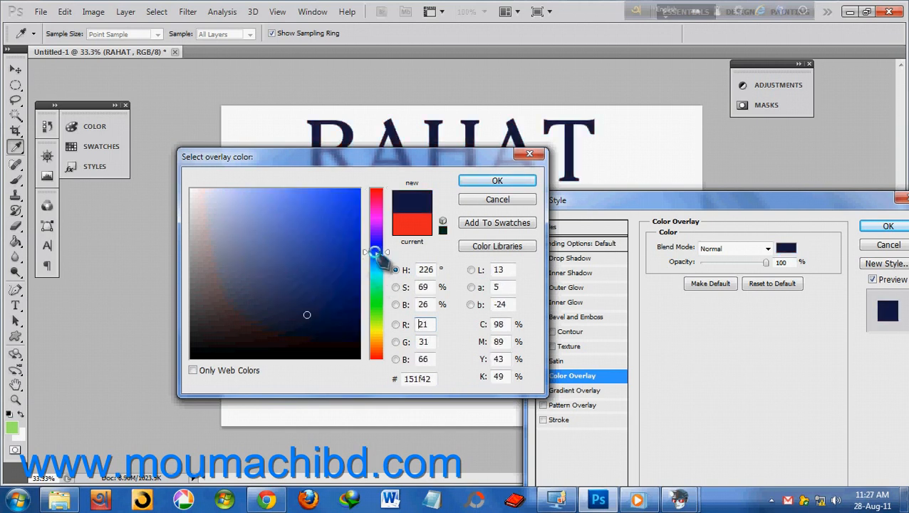
left_click(317, 224)
left_click_drag(309, 301, 368, 319)
left_click_drag(289, 275, 302, 237)
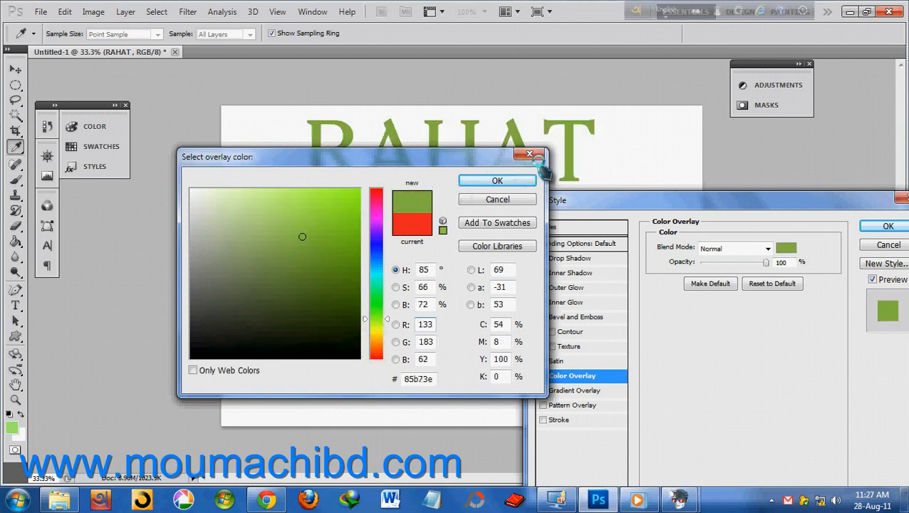
left_click(531, 155)
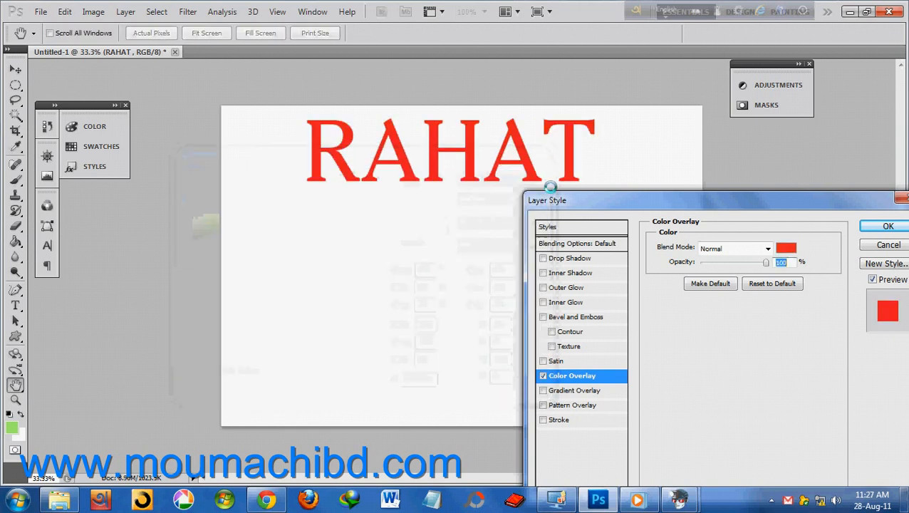
left_click(544, 376)
- Enable Gradient Overlay on the text, try several gradient presets and choose Transparent Stripes
left_click(562, 391)
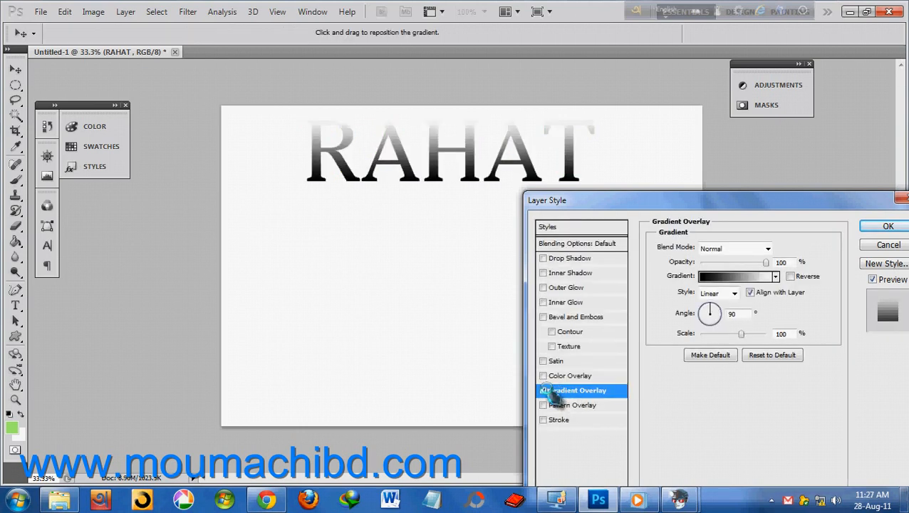
left_click(778, 276)
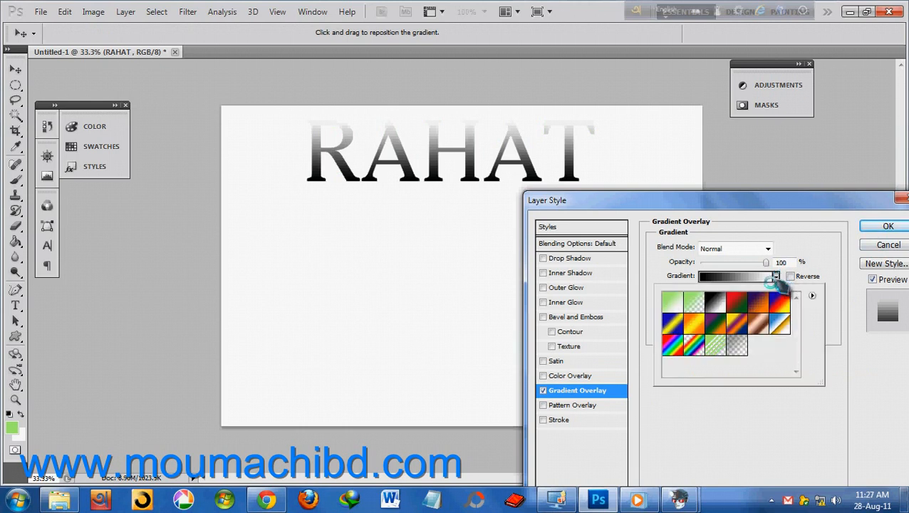
left_click(780, 302)
left_click(760, 325)
left_click(706, 322)
left_click(695, 323)
left_click(673, 323)
left_click(672, 302)
left_click(712, 345)
left_click(713, 345)
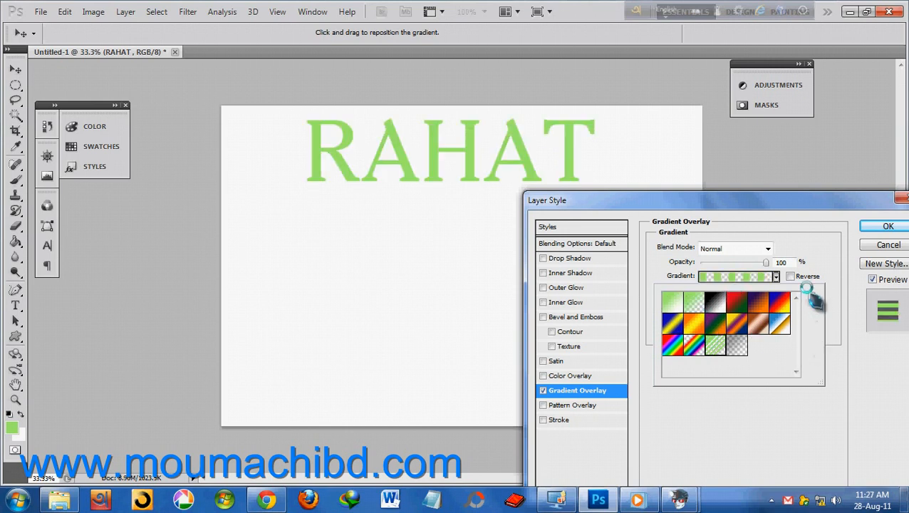
left_click(787, 247)
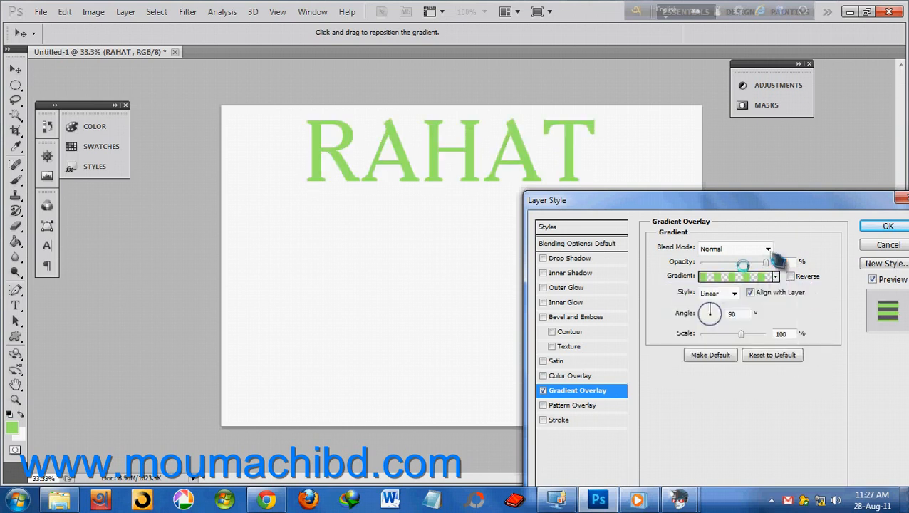
- Try the Blue, Yellow, Blue and Blue, Red, Yellow presets in the Gradient Editor, and disable Gradient Overlay
left_click(729, 278)
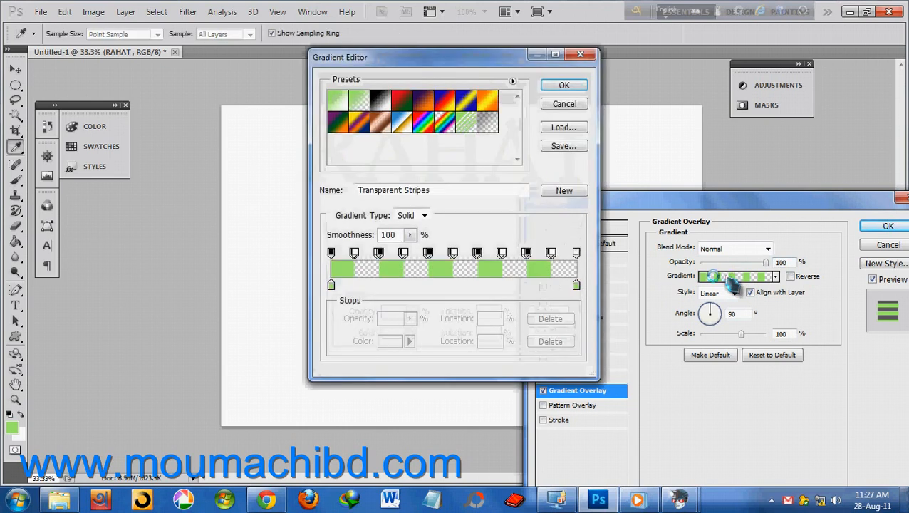
left_click(464, 100)
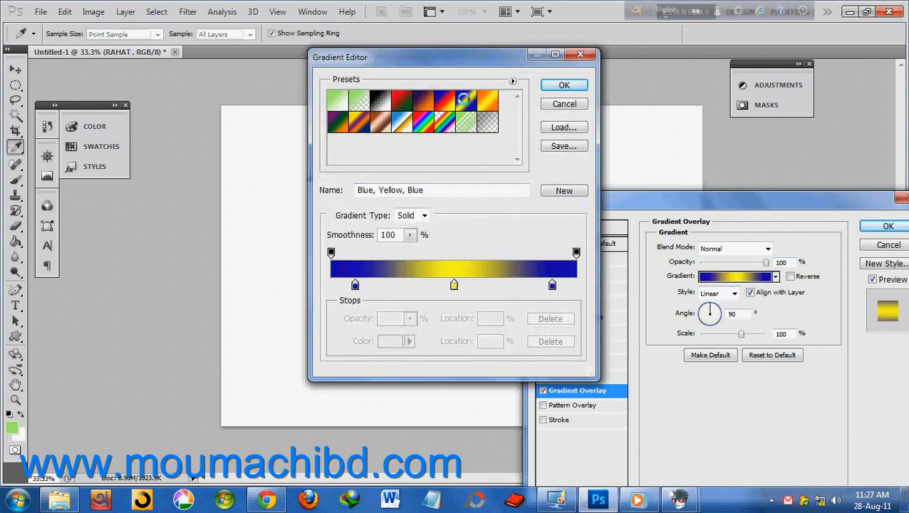
left_click(450, 102)
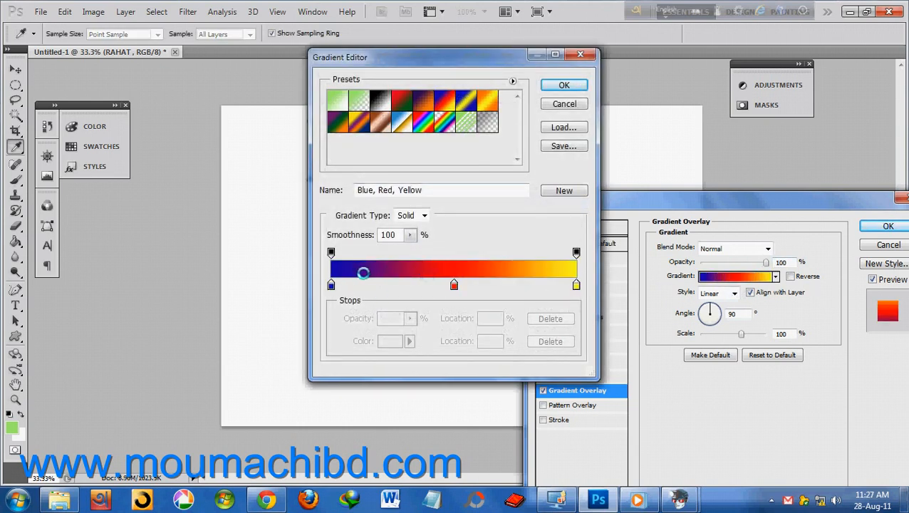
left_click(567, 84)
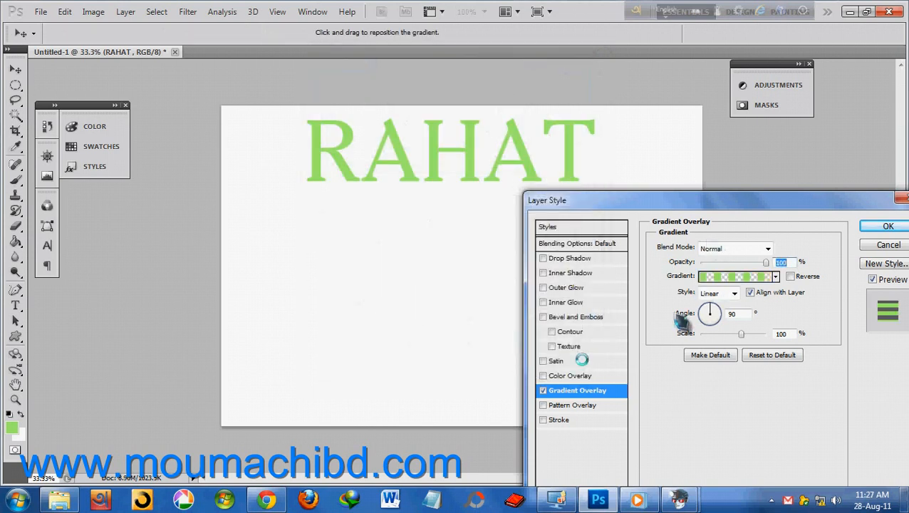
left_click(543, 391)
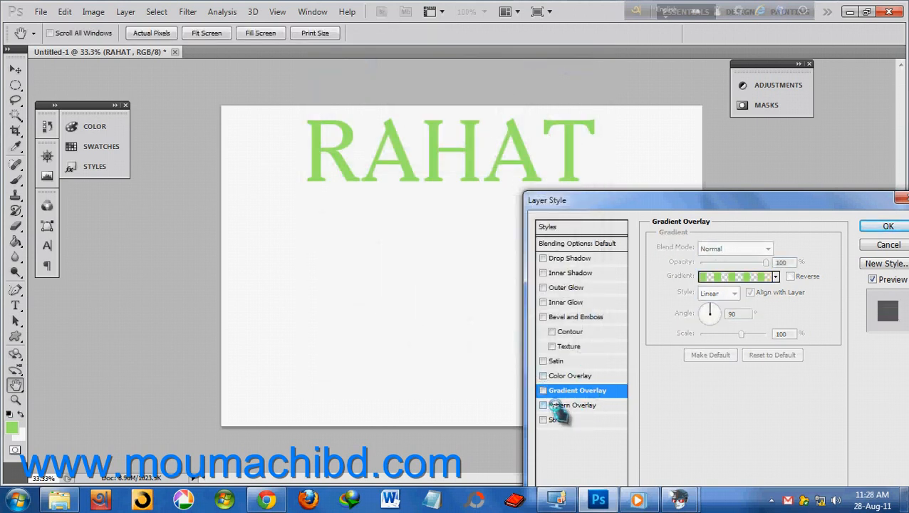
- Enable Pattern Overlay on the text and try the Bubbles, Tie Dye and Clouds patterns
left_click(570, 406)
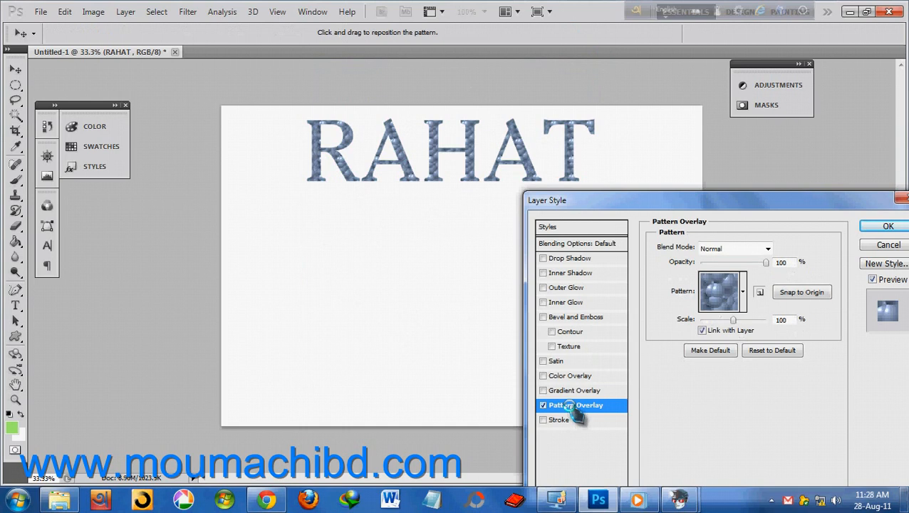
left_click(742, 292)
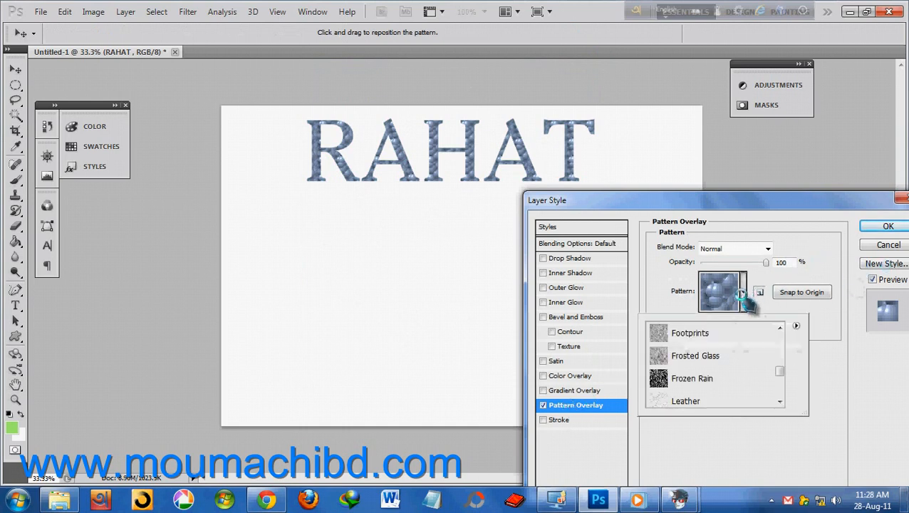
left_click(741, 293)
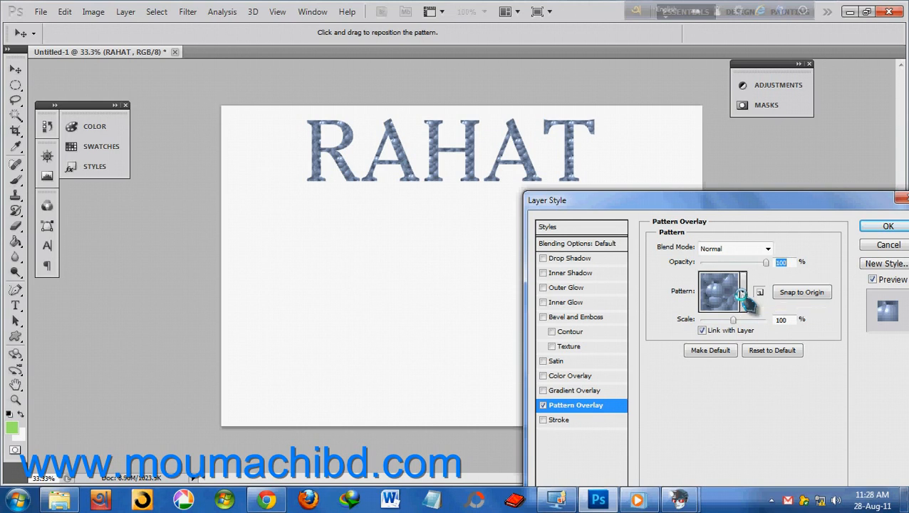
left_click(745, 293)
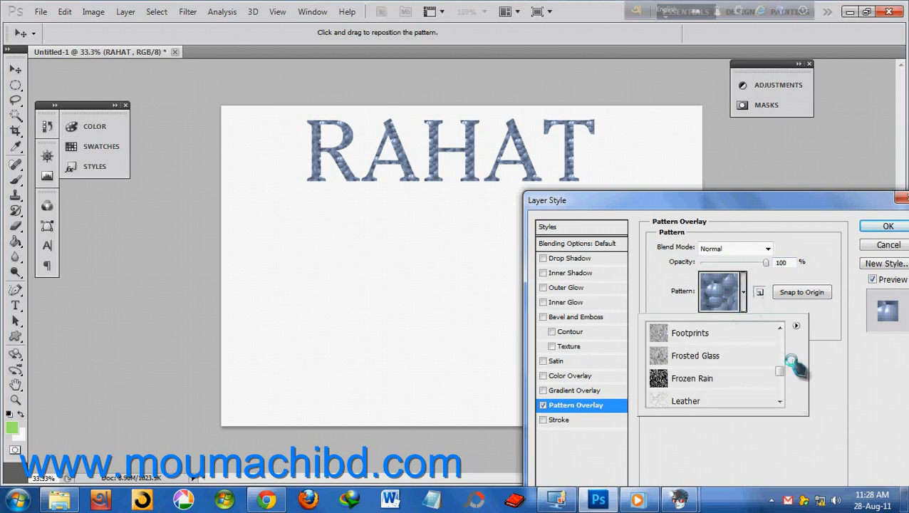
left_click_drag(782, 369, 781, 332)
left_click(702, 374)
left_click(699, 332)
left_click(706, 355)
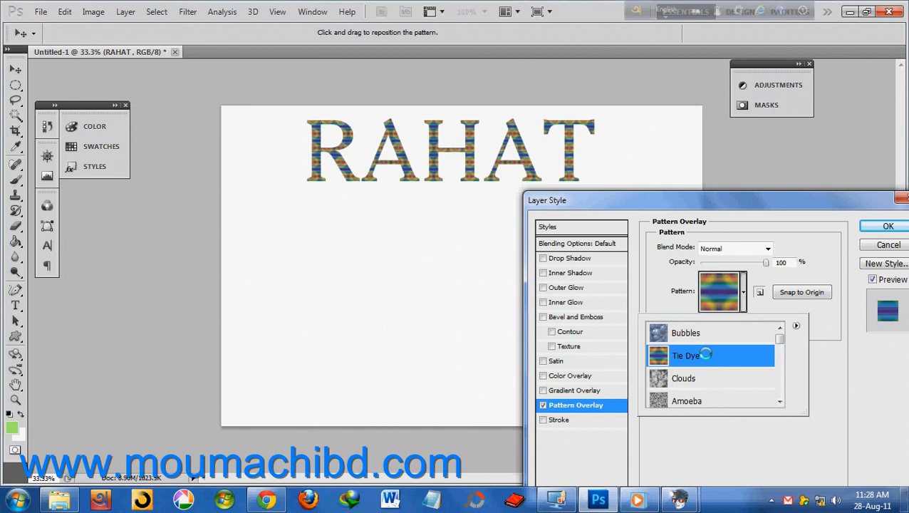
left_click(697, 374)
- Try more overlay patterns on the text, including Burlap and Canvas
left_click(781, 401)
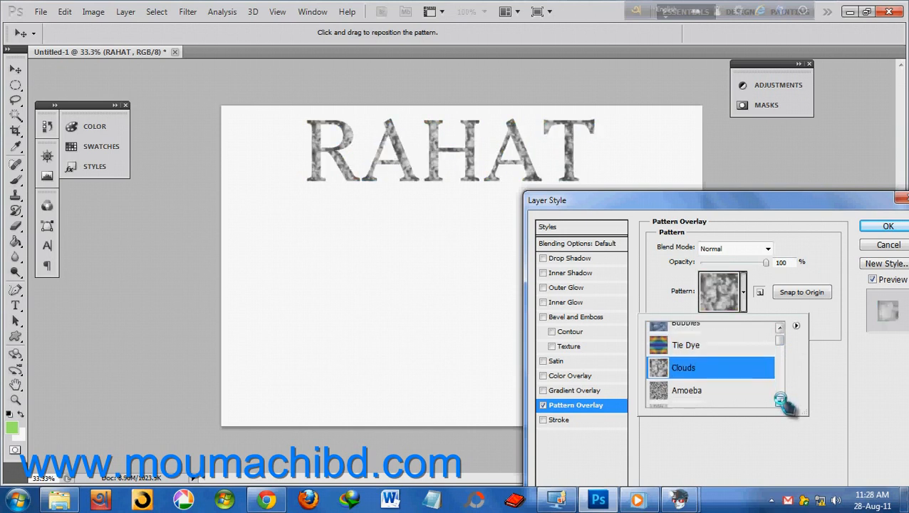
left_click(698, 379)
left_click(695, 366)
left_click(698, 385)
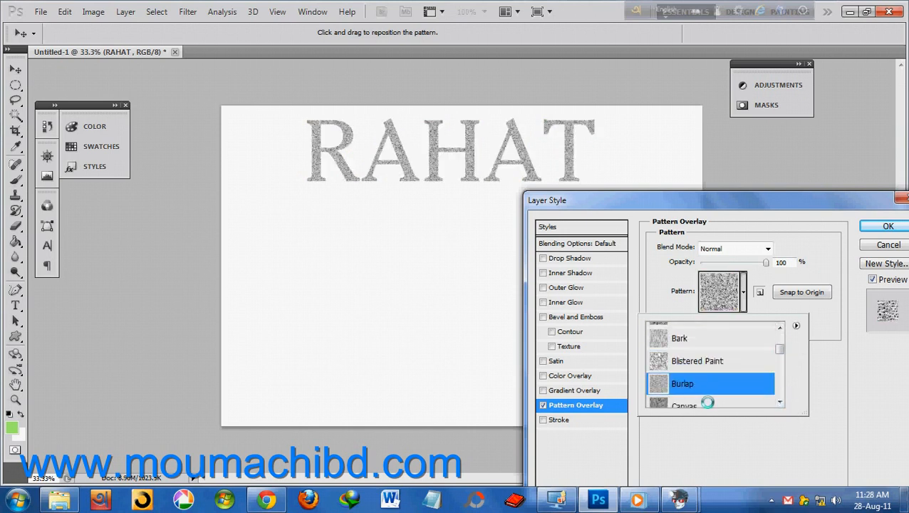
left_click(708, 404)
- Try several patterns further down the overlay pattern list, and disable Pattern Overlay
left_click(780, 402)
left_click(781, 402)
left_click(780, 402)
left_click(780, 402)
left_click(695, 389)
left_click(690, 369)
left_click(688, 345)
left_click(691, 391)
left_click(686, 368)
left_click(826, 317)
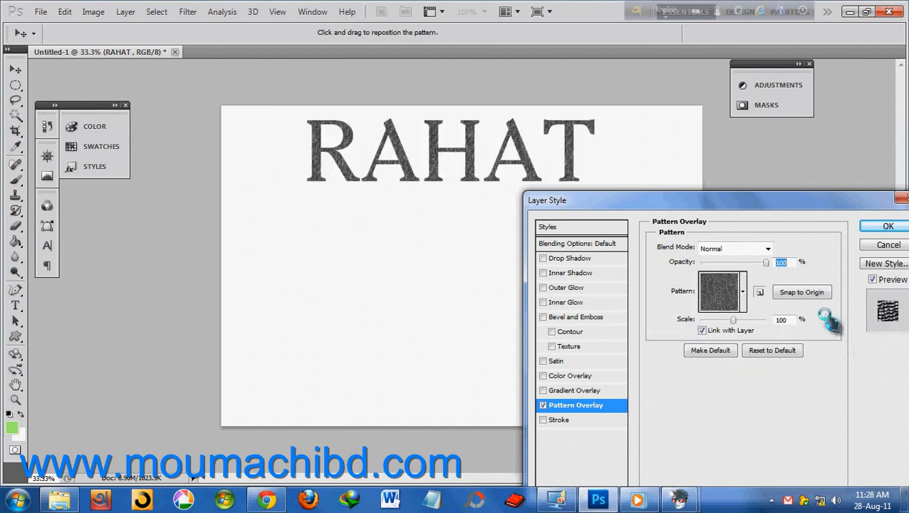
left_click(544, 405)
- Add a 35 px Stroke to the text in light blue 69d1da
left_click(559, 420)
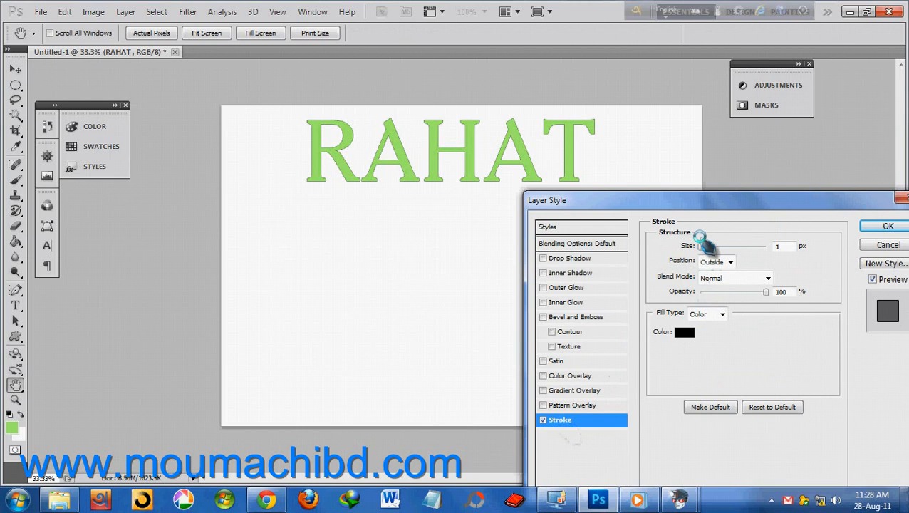
left_click_drag(707, 246, 712, 247)
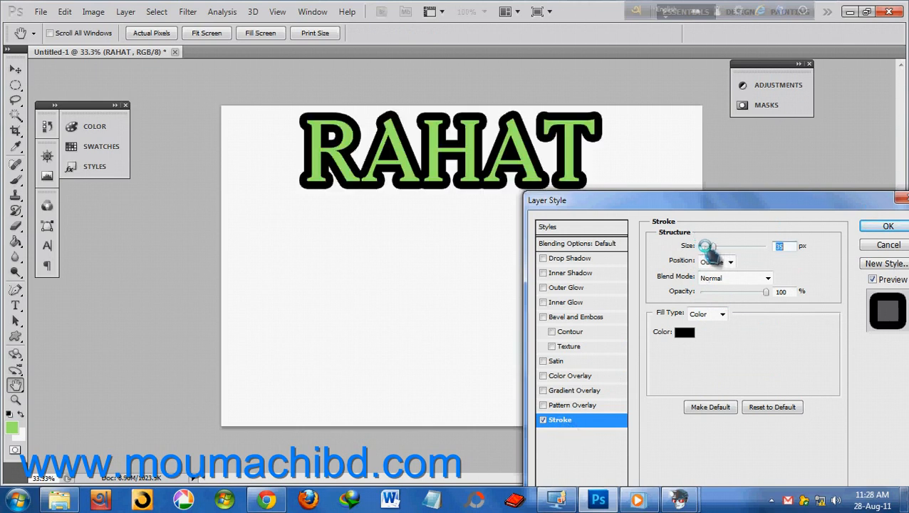
left_click(684, 331)
mouse_move(280, 205)
left_mouse_down()
mouse_move(264, 206)
mouse_move(267, 198)
mouse_move(278, 214)
left_mouse_up()
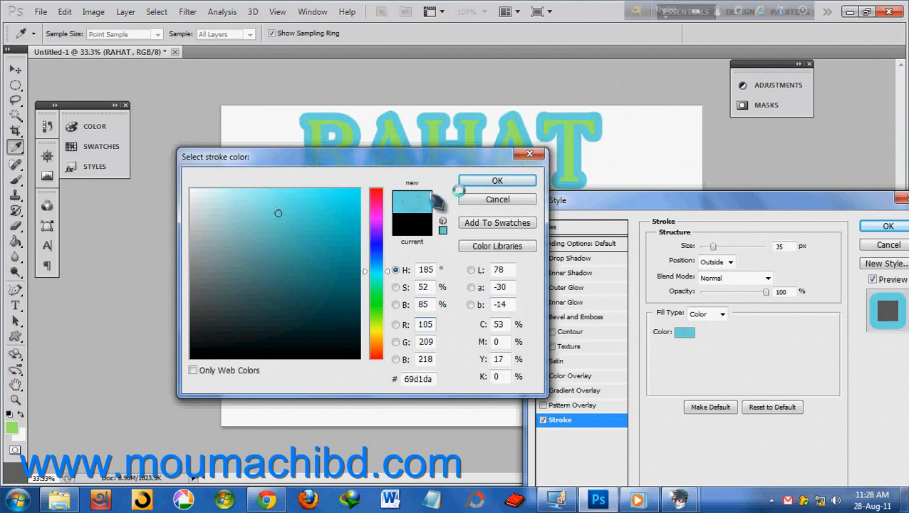
left_click(492, 181)
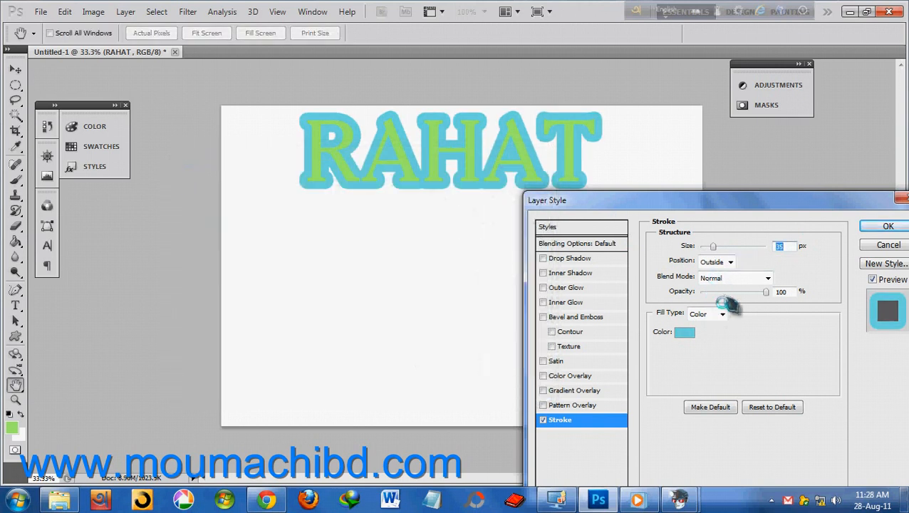
- Enable Drop Shadow, set the stroke size to 8 px, and try the Inside stroke position before choosing Center
left_click_drag(712, 246, 705, 246)
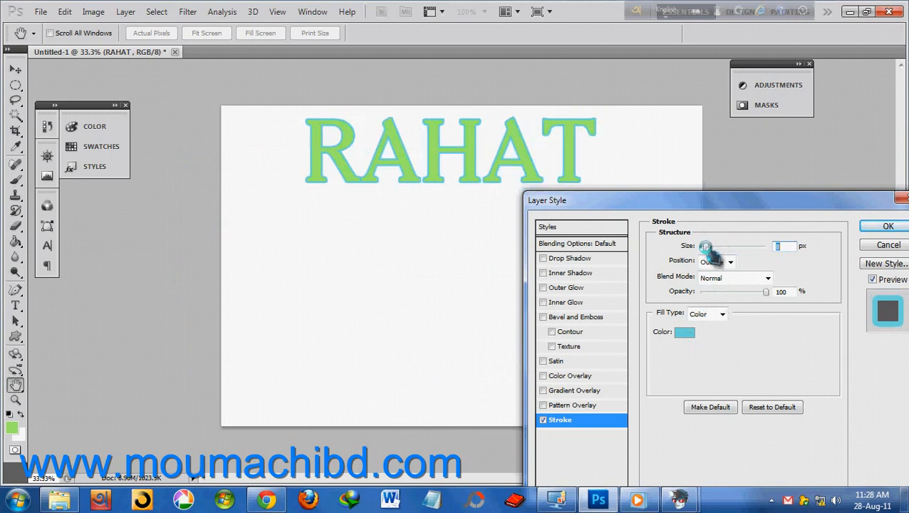
left_click(544, 258)
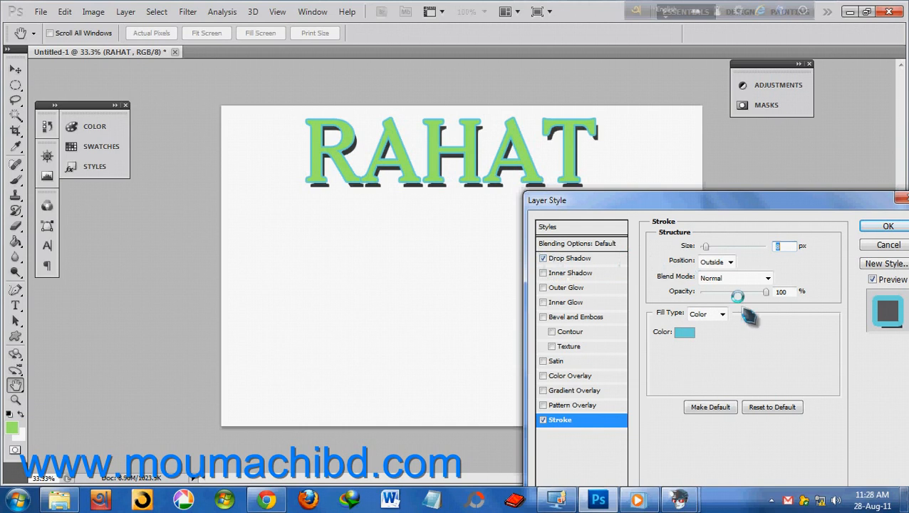
left_click(729, 262)
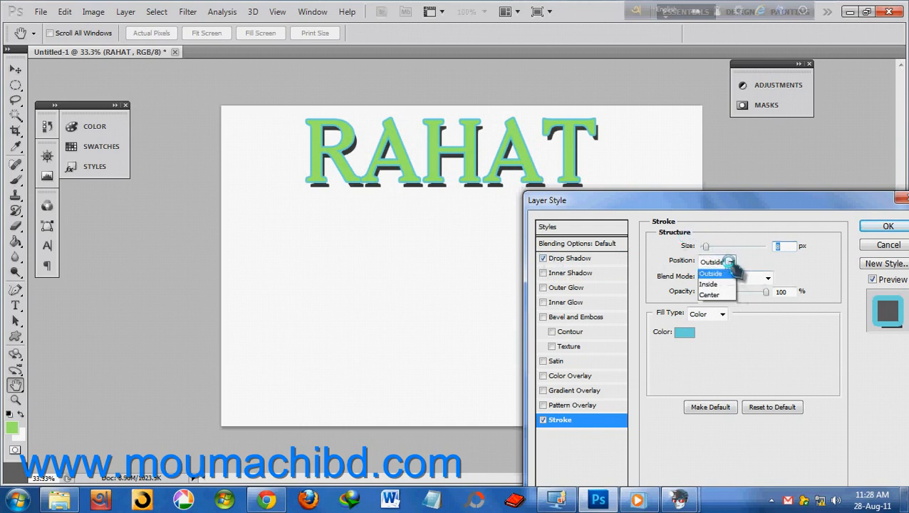
left_click(710, 286)
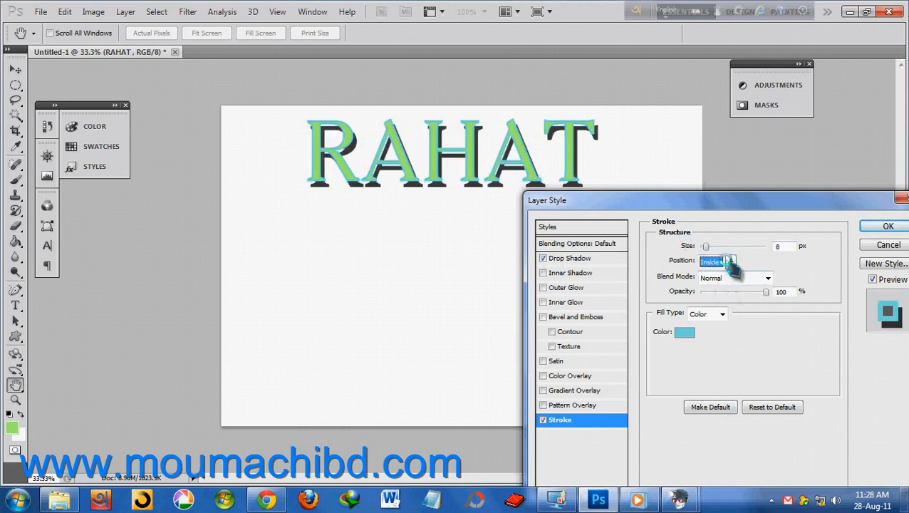
left_click(721, 262)
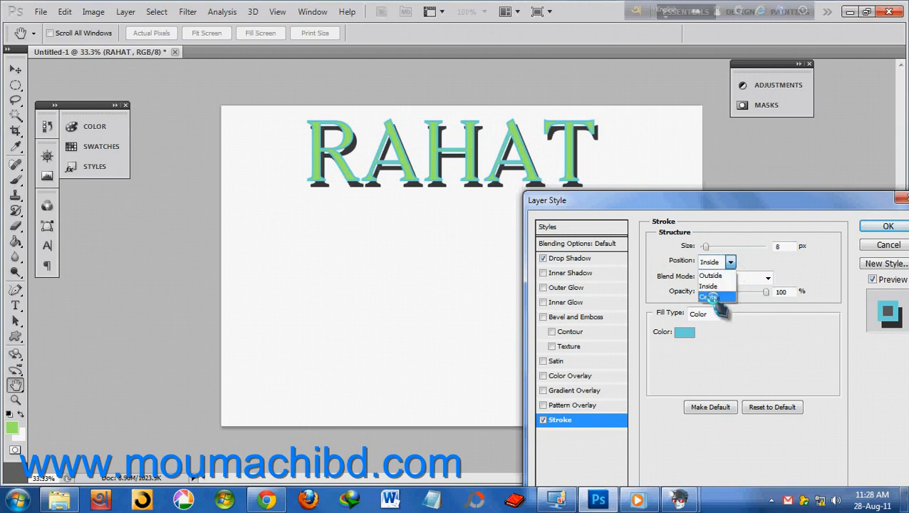
left_click(711, 297)
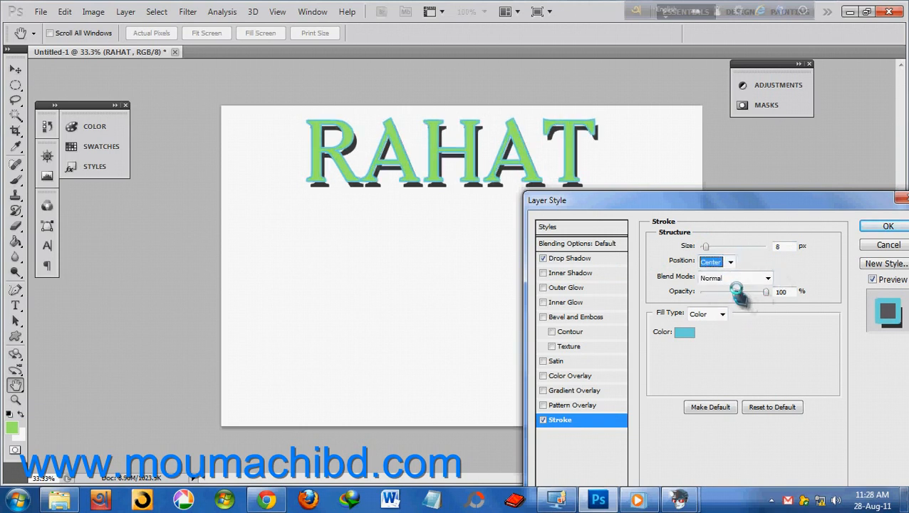
- Review the available stroke blend modes, keep Normal, and apply the layer style
left_click(767, 278)
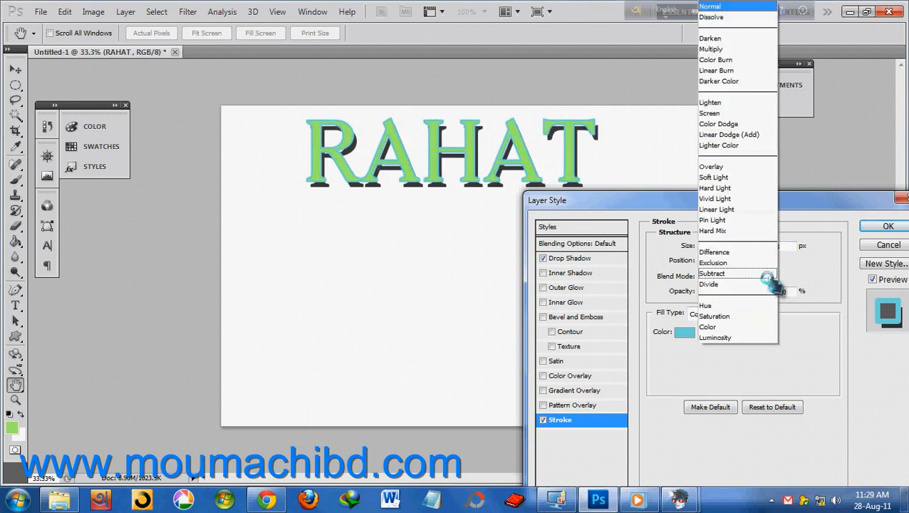
left_click(808, 272)
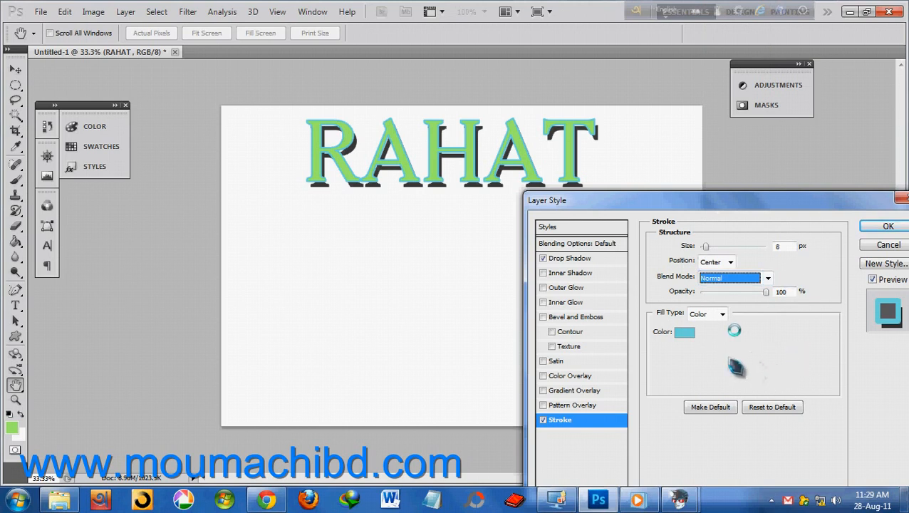
left_click(767, 278)
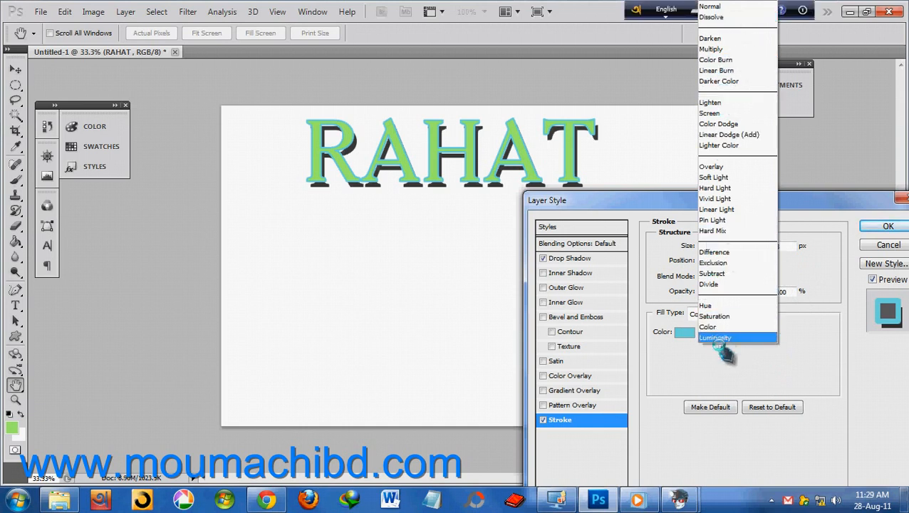
left_click(804, 345)
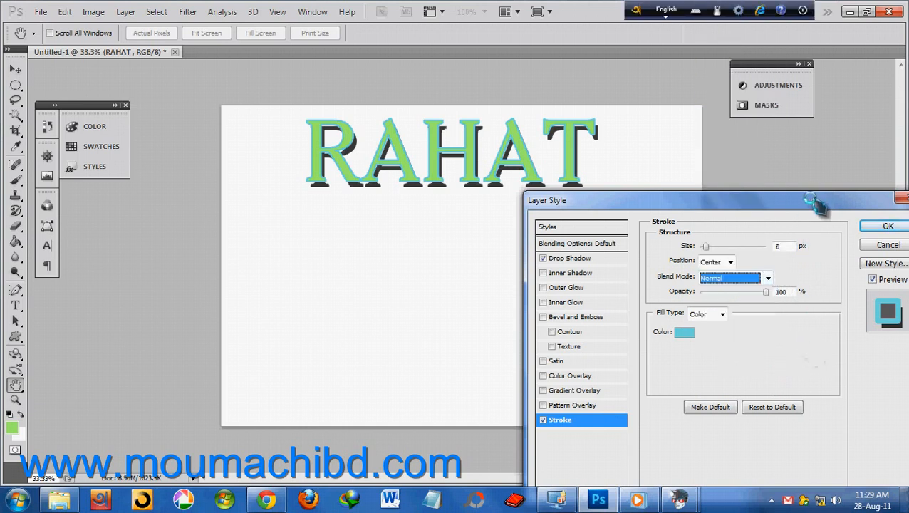
left_click_drag(810, 201, 657, 201)
left_click(735, 226)
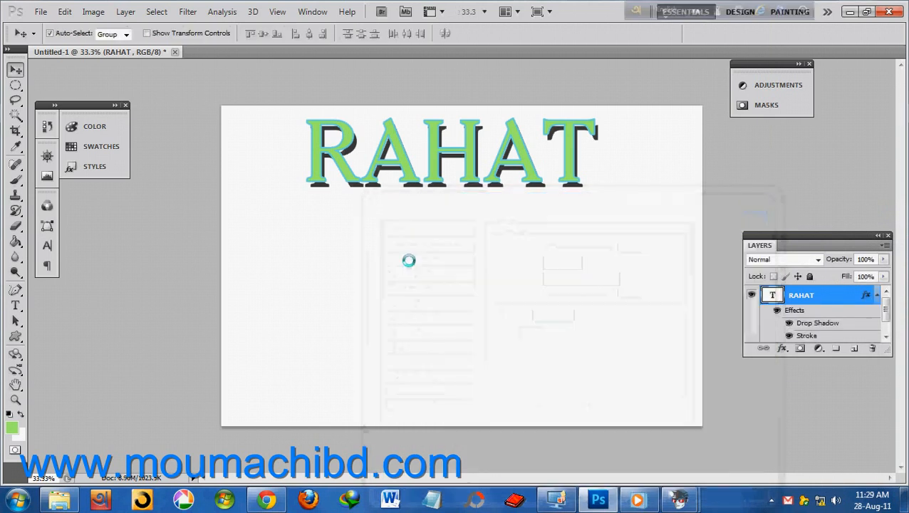
- Draw a large elliptical selection below the text and set the foreground color to bright blue
left_click(16, 85)
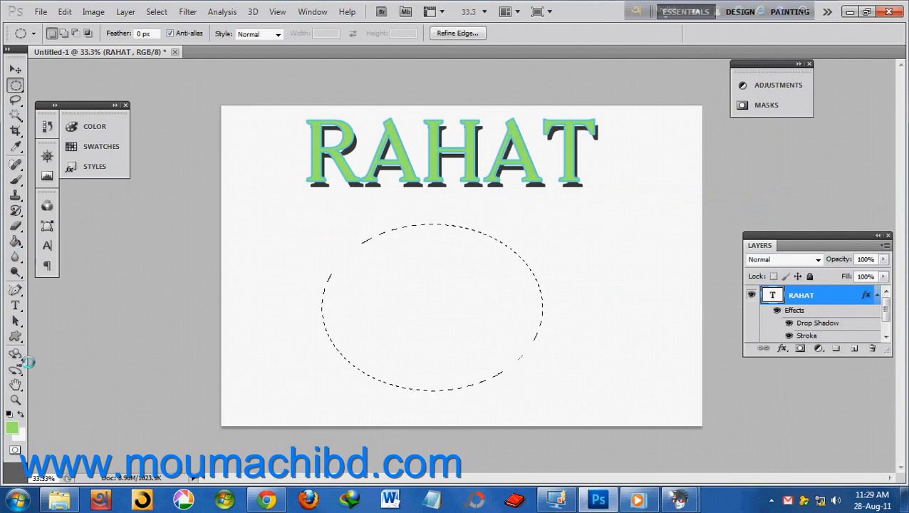
left_click(10, 428)
left_click(312, 232)
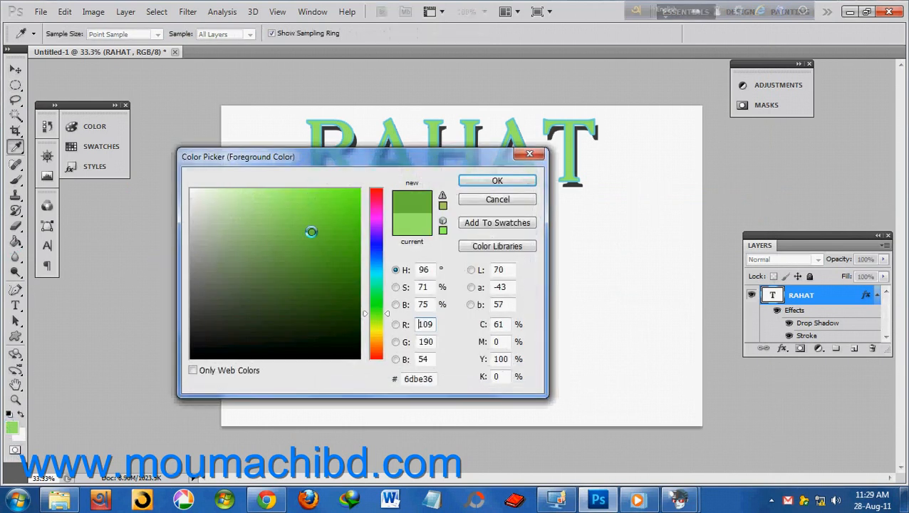
left_click(376, 262)
left_click(260, 198)
left_click(310, 203)
left_click(477, 180)
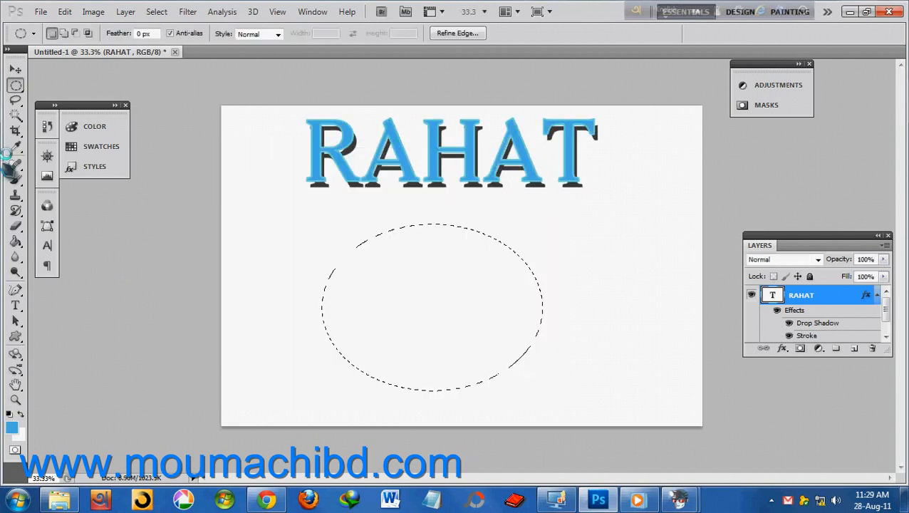
- Rasterize the text layer to fill the elliptical selection with the blue foreground color, and deselect
left_click(15, 241)
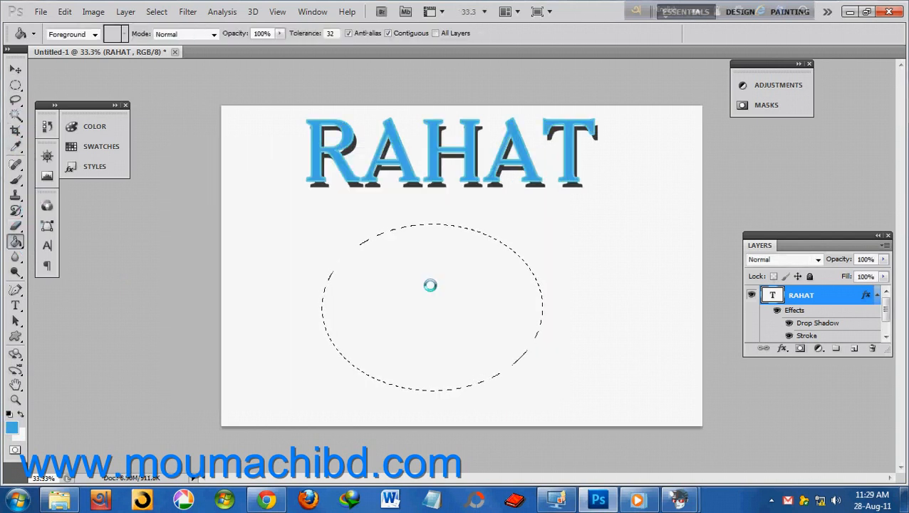
left_click(431, 286)
left_click(418, 204)
left_click(418, 270)
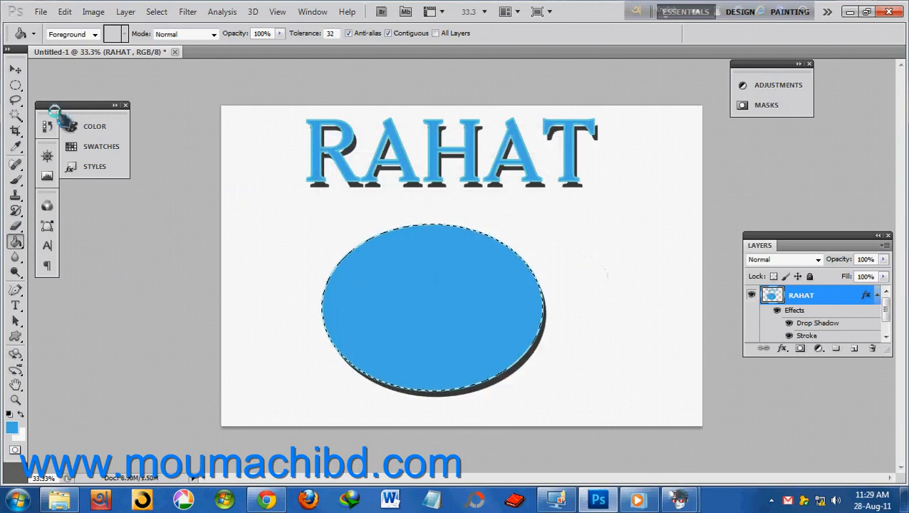
left_click(16, 85)
left_click(260, 245)
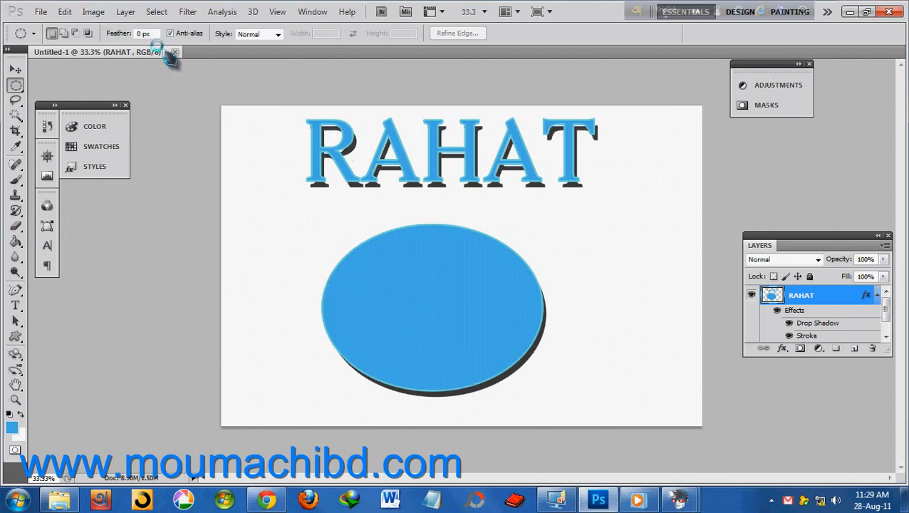
- Try replacing the layer's Drop Shadow with Outer Glow, Bevel and Emboss and Satin, keeping its Stroke
left_click(125, 12)
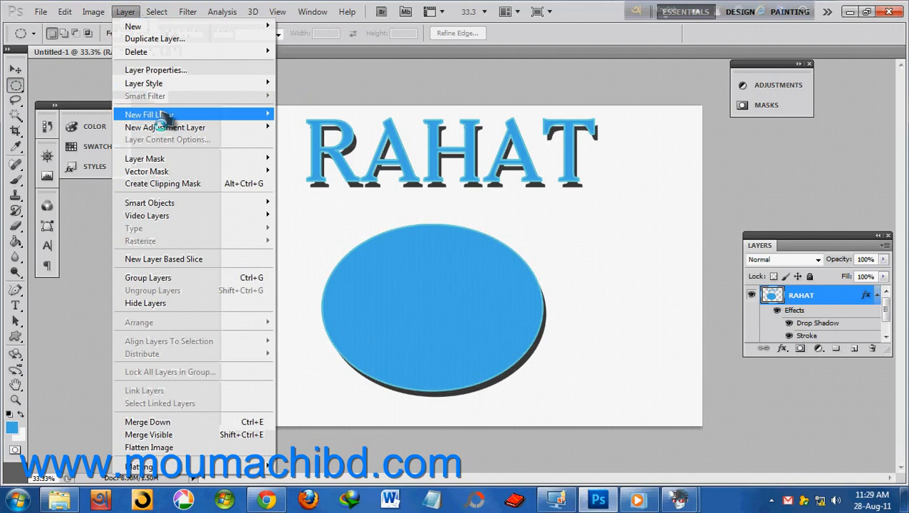
mouse_move(149, 117)
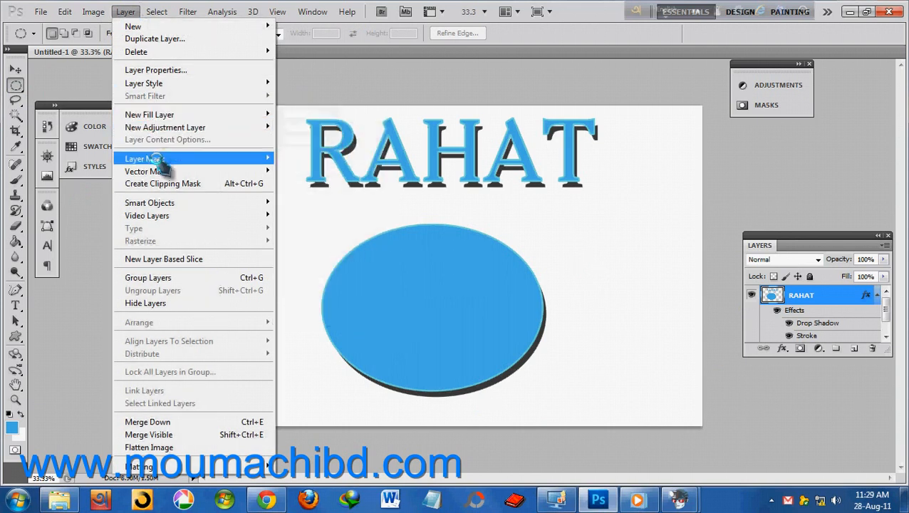
mouse_move(158, 82)
left_click(314, 83)
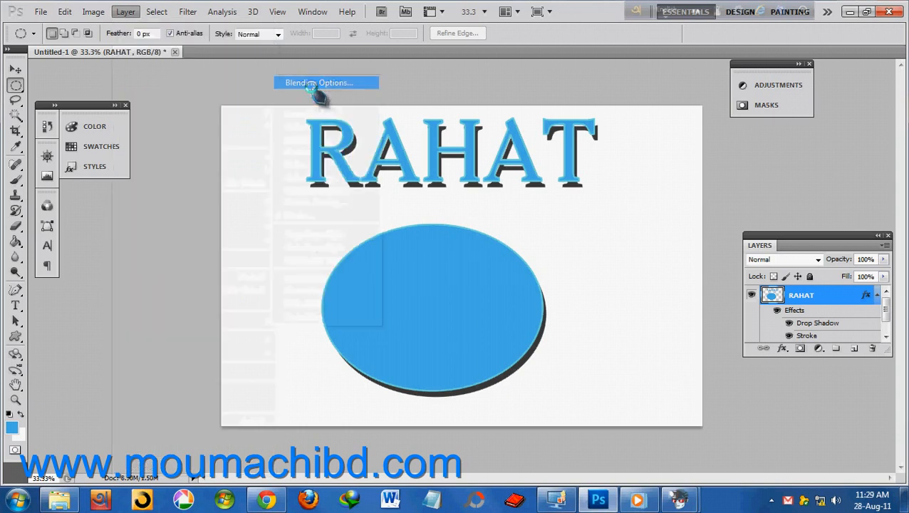
left_click_drag(515, 199, 779, 177)
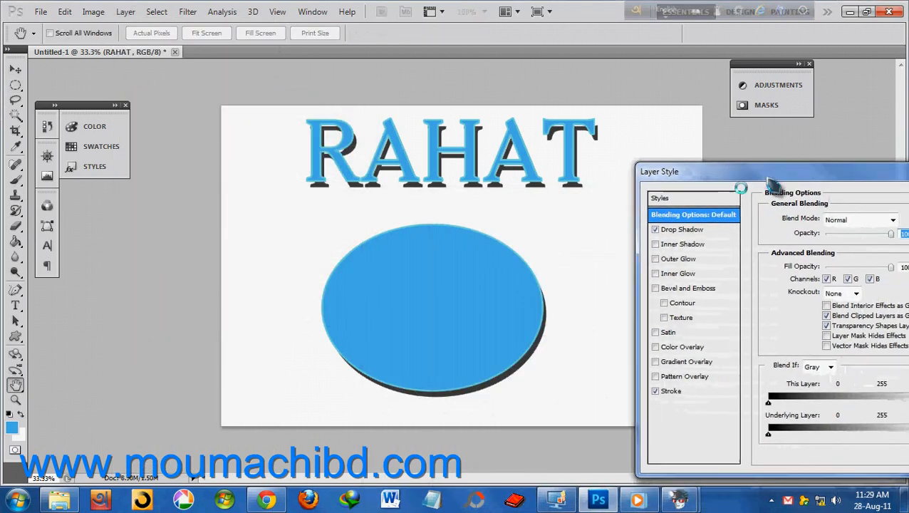
left_click(656, 229)
left_click(656, 288)
left_click(656, 332)
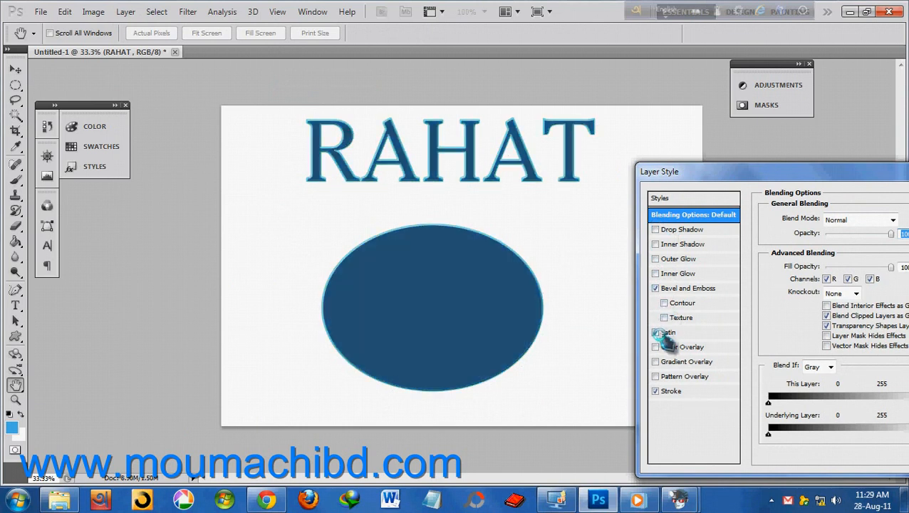
left_click(671, 392)
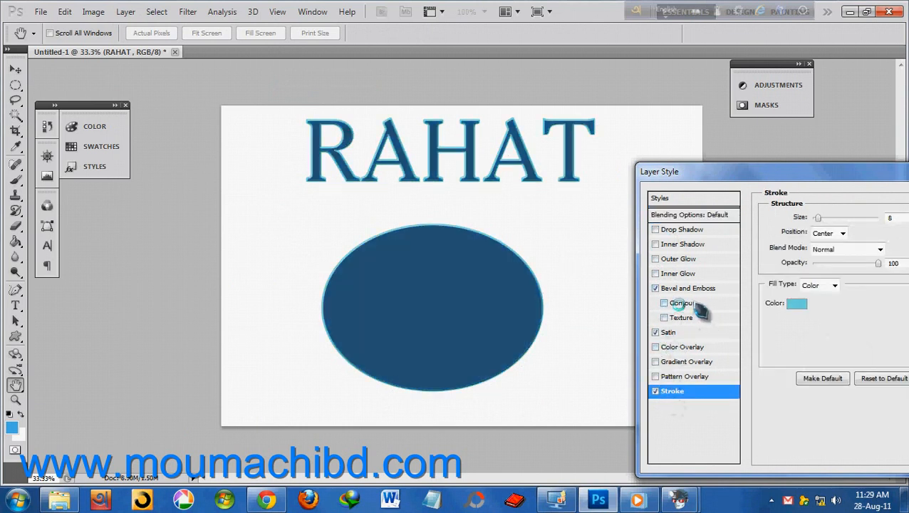
left_click(655, 258)
left_click_drag(774, 171, 514, 248)
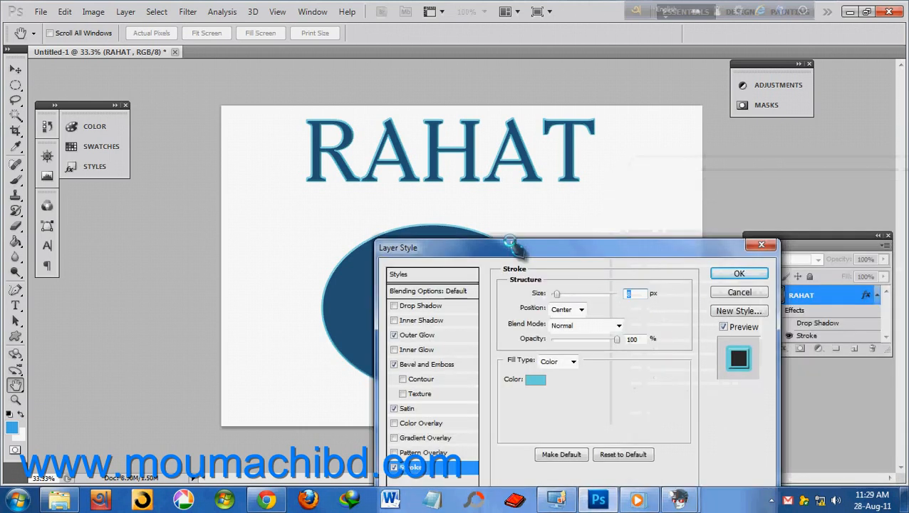
left_click(739, 274)
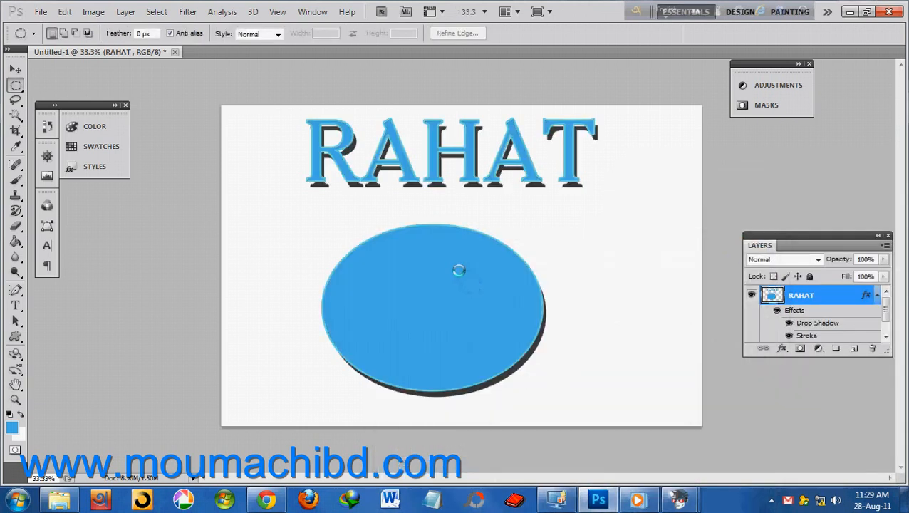
- Add a new empty layer above the rasterized text layer and delete it
left_click(854, 349)
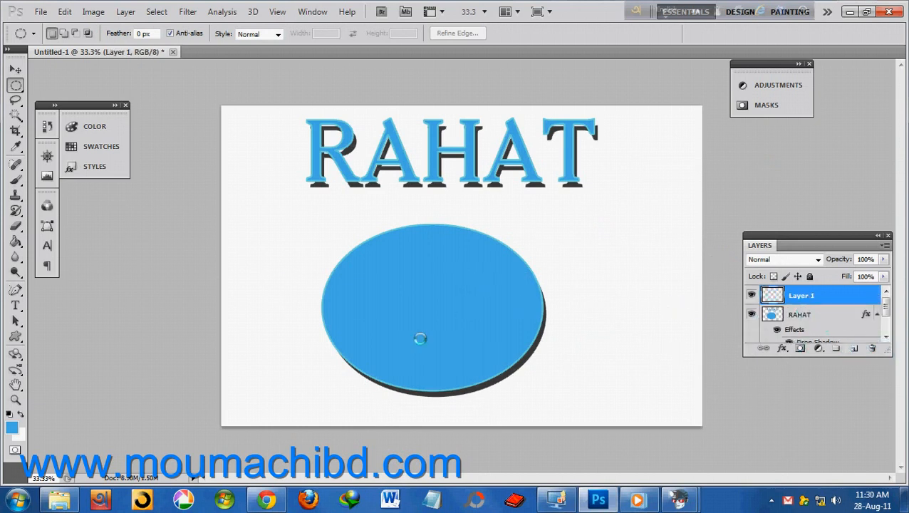
key("Delete")
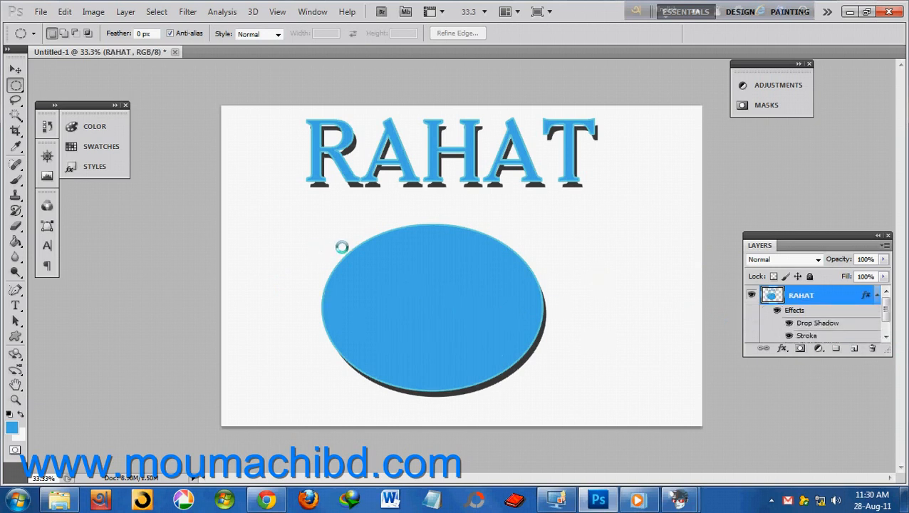
left_click(599, 430)
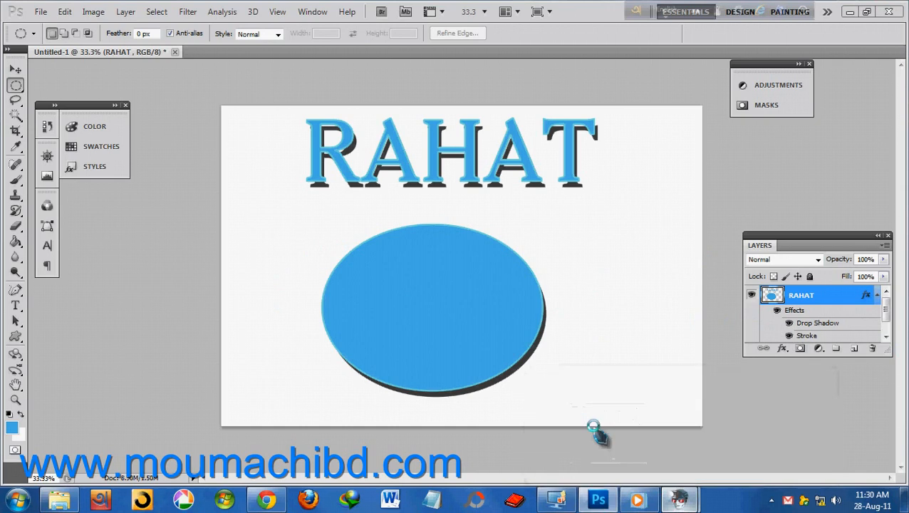